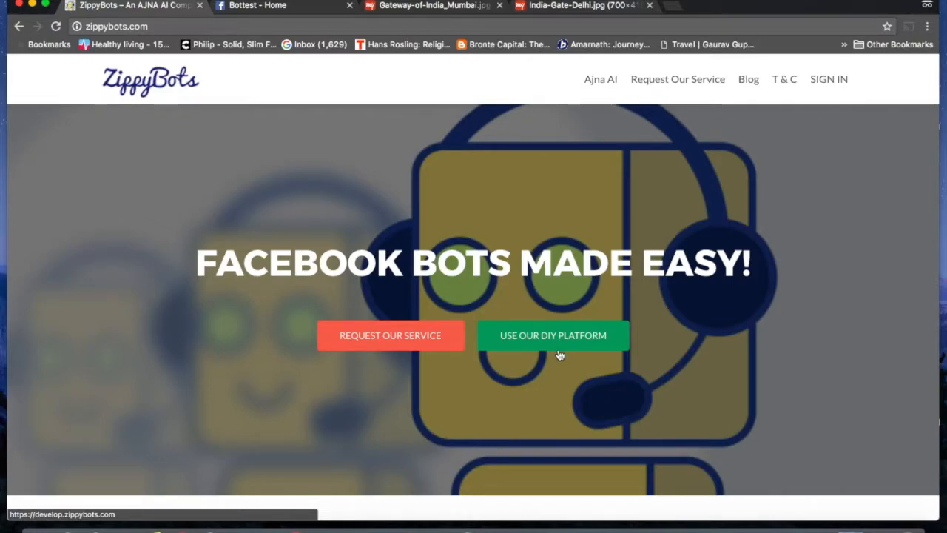
Step: Enter the ZippyBots DIY platform from the home page's 'Use our DIY Platform' button
{"action": "left_click", "coordinate": [564, 336]}
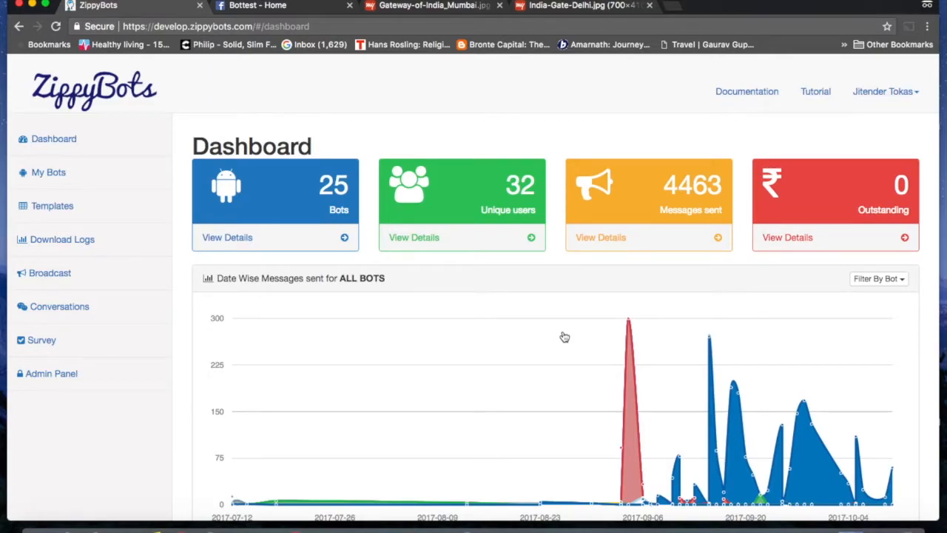
Step: Scroll through the dashboard's totals and date-wise message charts, then back to the top
{"action": "scroll", "coordinate": [565, 337], "scroll_direction": "down", "scroll_amount": 3}
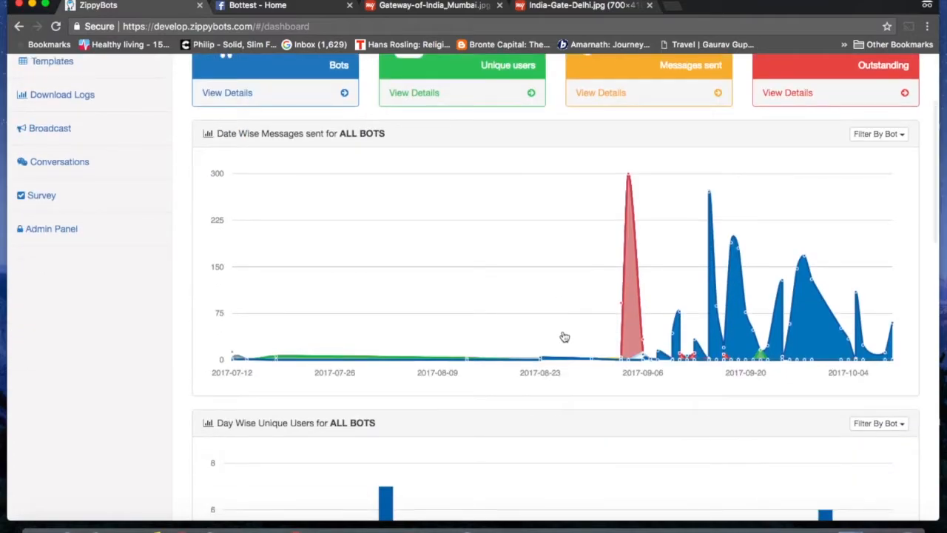
{"action": "scroll", "coordinate": [565, 337], "scroll_direction": "down", "scroll_amount": 5}
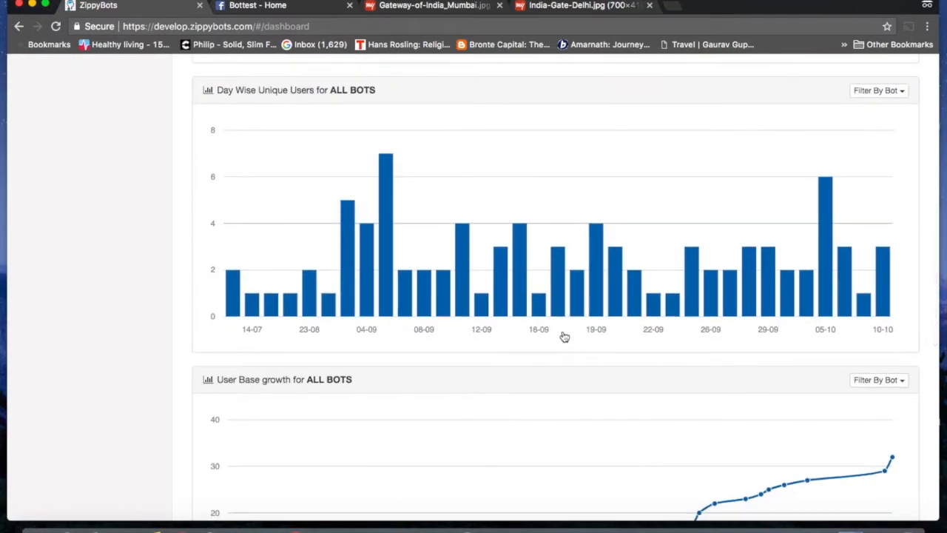
{"action": "scroll", "coordinate": [565, 337], "scroll_direction": "up", "scroll_amount": 5}
{"action": "scroll", "coordinate": [565, 337], "scroll_direction": "down", "scroll_amount": 6}
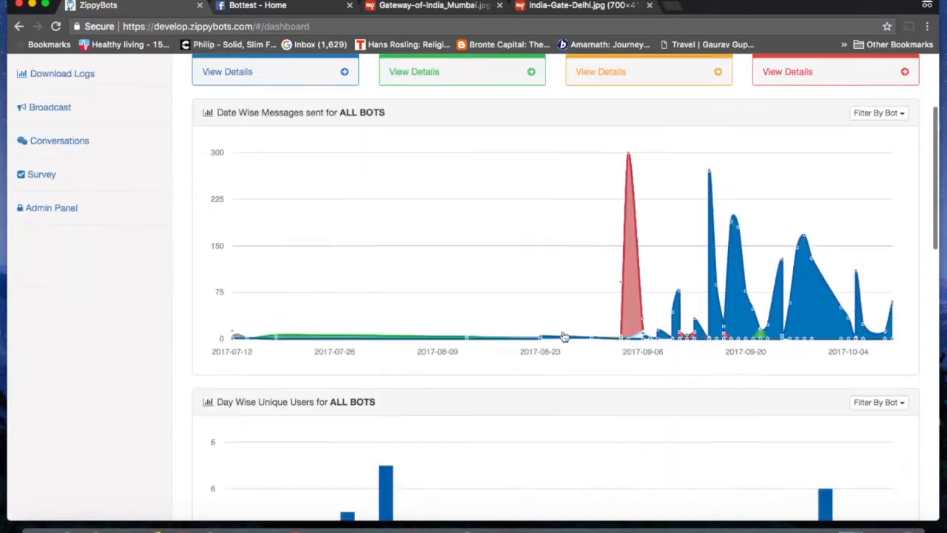
{"action": "scroll", "coordinate": [565, 336], "scroll_direction": "down", "scroll_amount": 5}
{"action": "scroll", "coordinate": [565, 337], "scroll_direction": "up", "scroll_amount": 10}
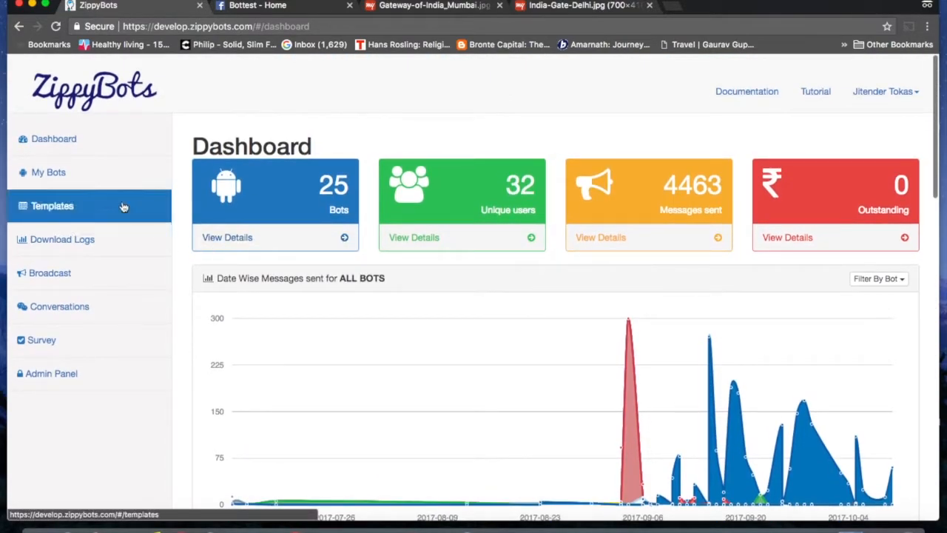
Step: Create a bot named 'test bot new' under My Bots and open its storyboard
{"action": "left_click", "coordinate": [55, 177]}
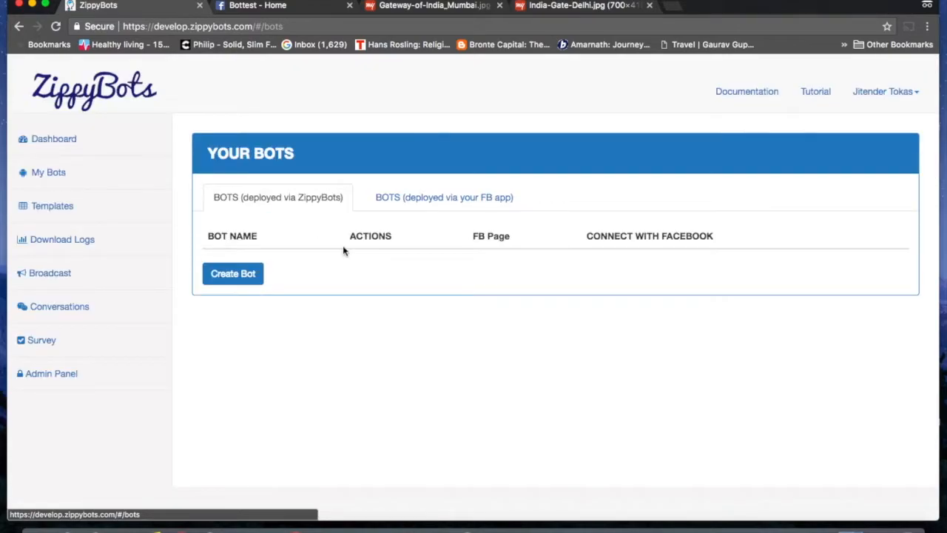
{"action": "scroll", "coordinate": [342, 245], "scroll_direction": "down", "scroll_amount": 10}
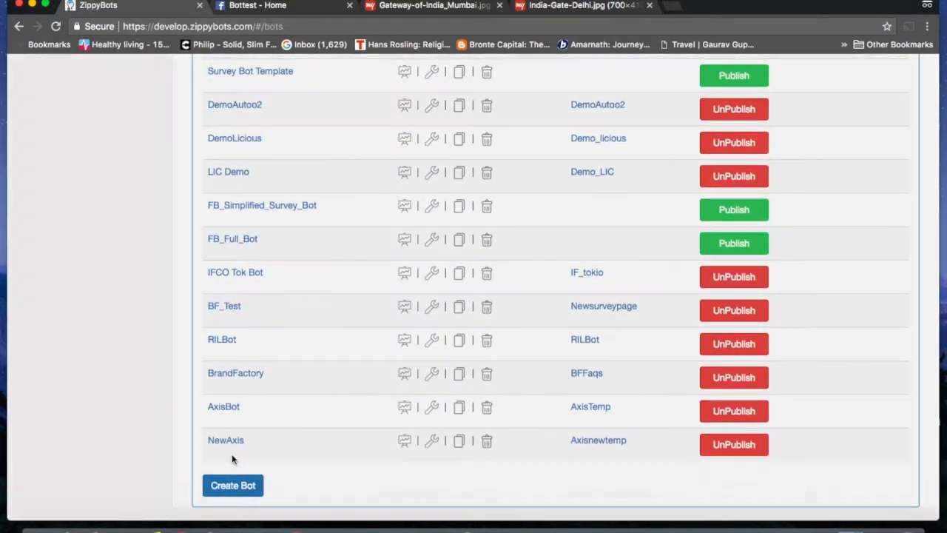
{"action": "left_click", "coordinate": [233, 486]}
{"action": "left_click", "coordinate": [448, 170]}
{"action": "type", "text": "test bot new"}
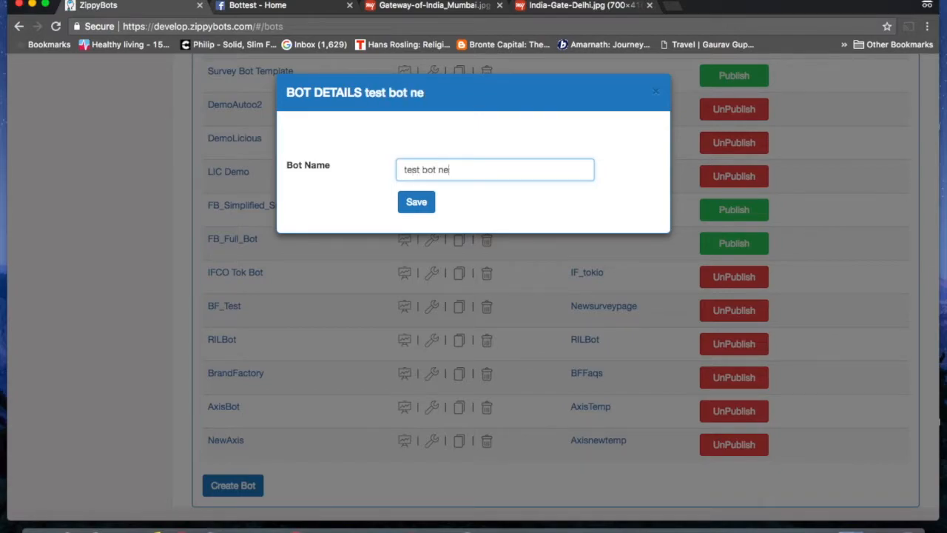
{"action": "left_click", "coordinate": [425, 211]}
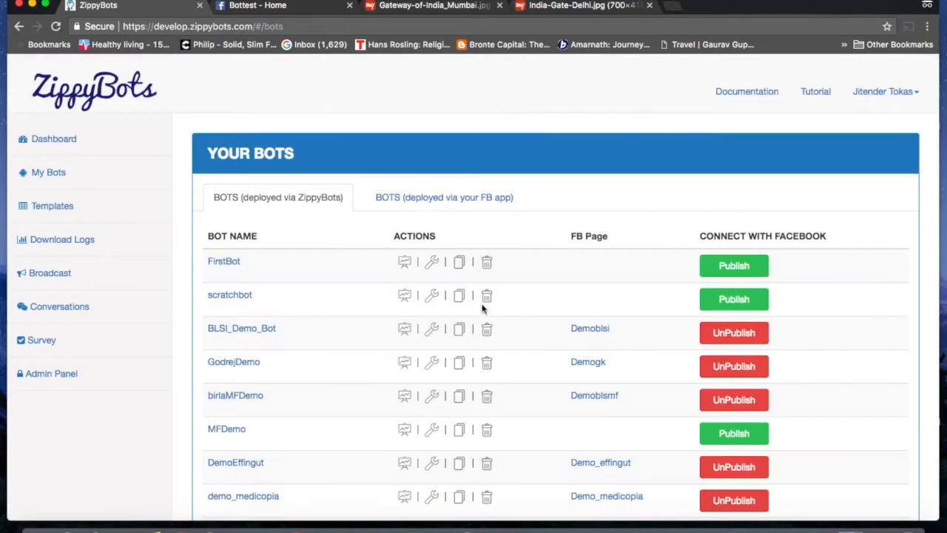
{"action": "scroll", "coordinate": [482, 309], "scroll_direction": "down", "scroll_amount": 10}
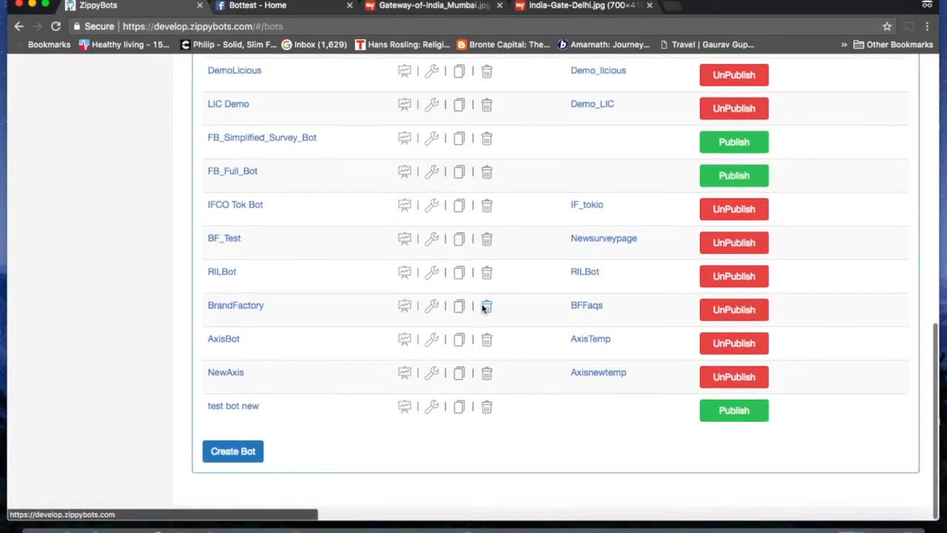
{"action": "left_click", "coordinate": [404, 408]}
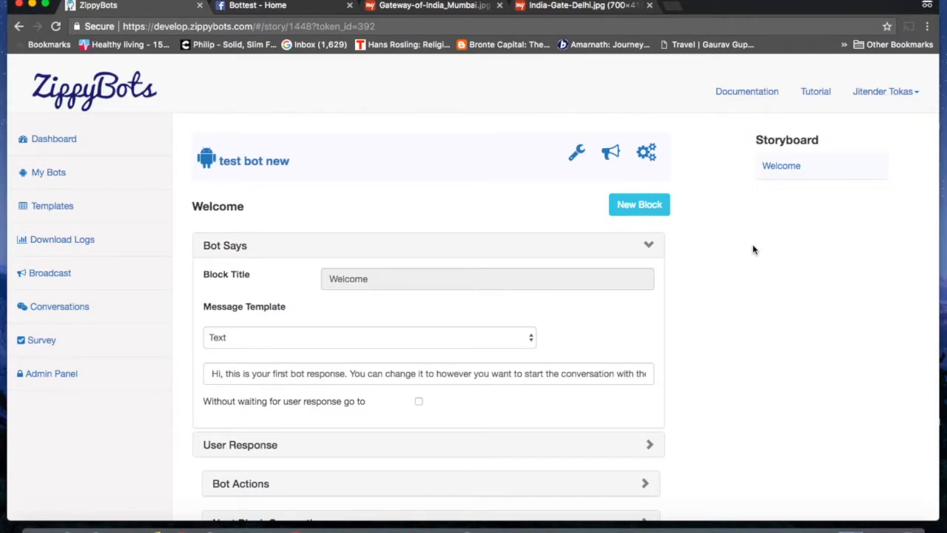
{"action": "left_click", "coordinate": [649, 249]}
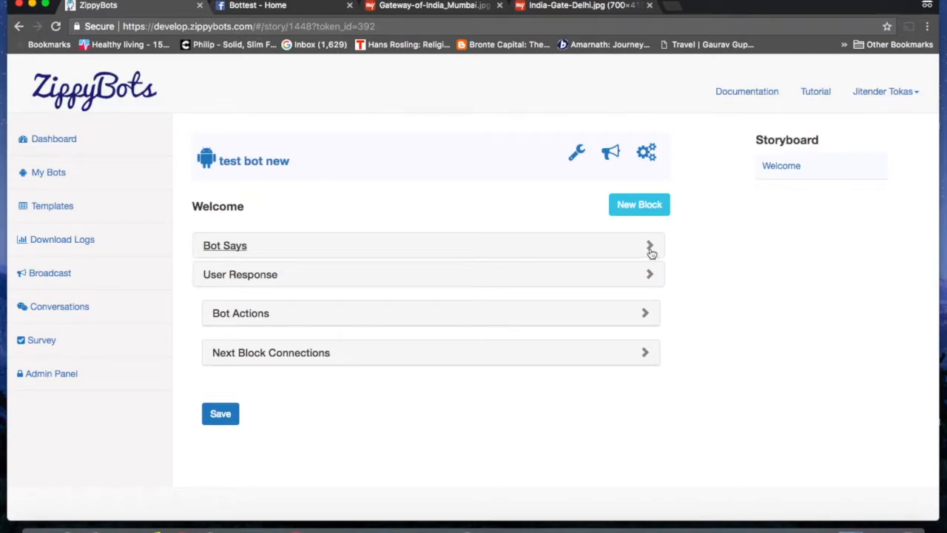
{"action": "left_click", "coordinate": [650, 248]}
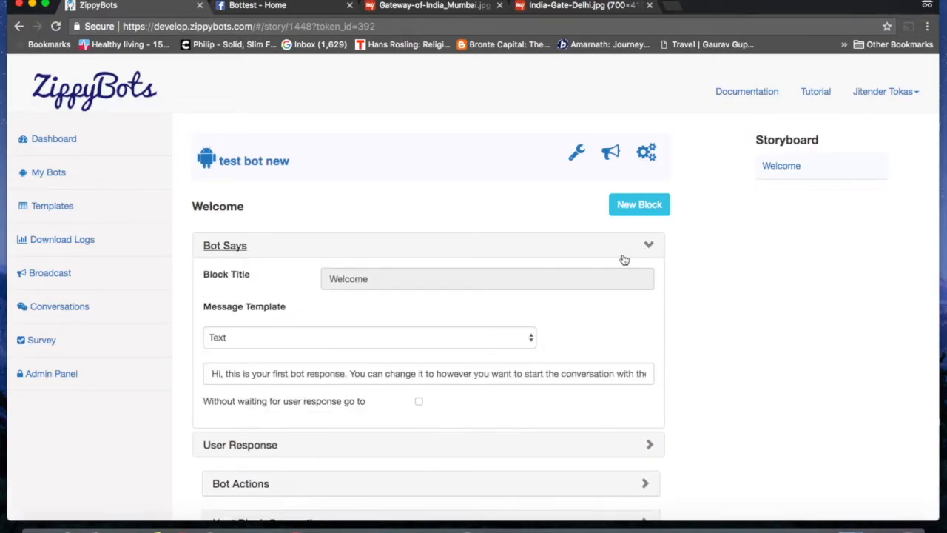
{"action": "left_click", "coordinate": [530, 339]}
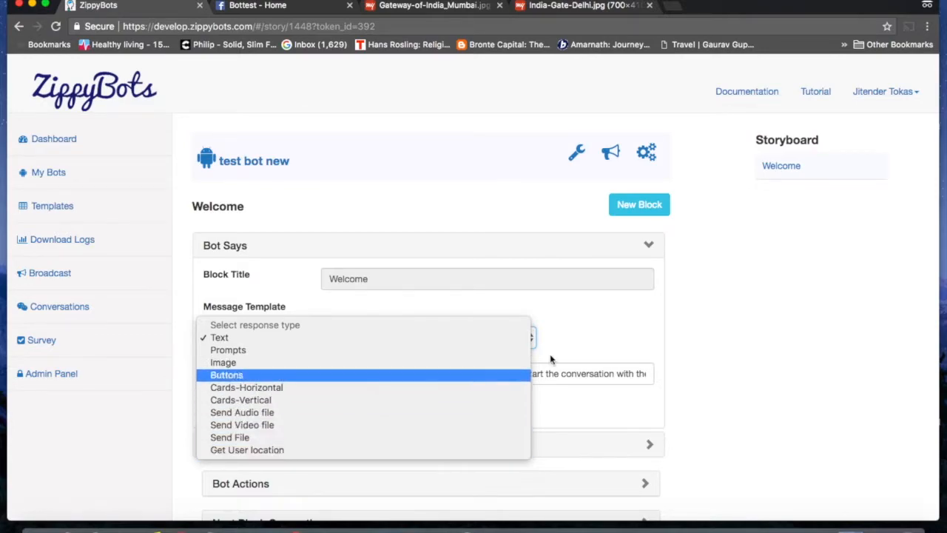
{"action": "left_click", "coordinate": [782, 325]}
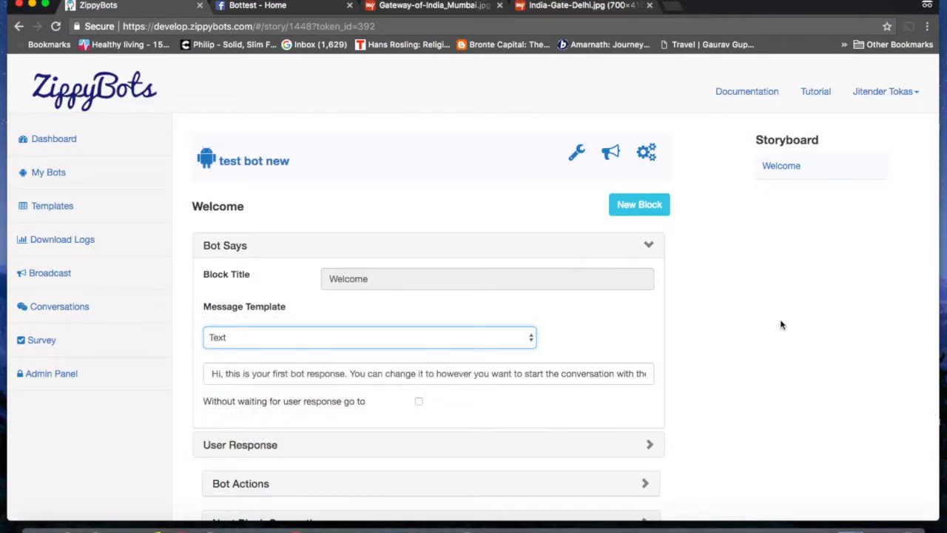
{"action": "scroll", "coordinate": [782, 325], "scroll_direction": "down", "scroll_amount": 3}
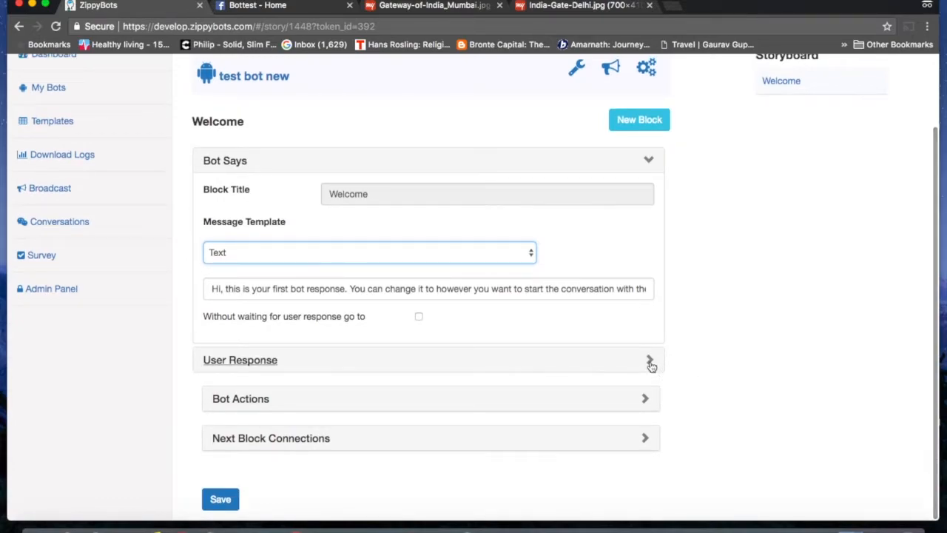
Step: Expand the Welcome block's User Response and browse response types without choosing one
{"action": "left_click", "coordinate": [651, 362]}
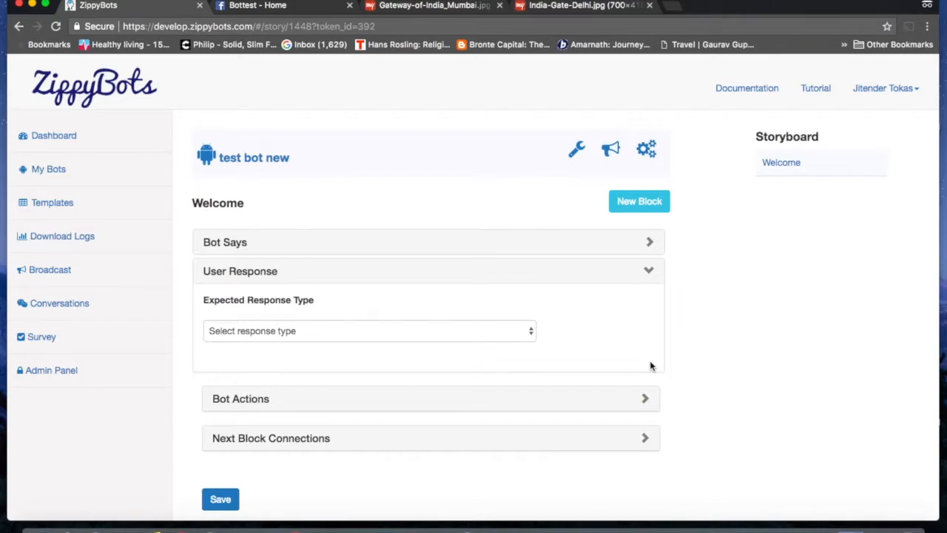
{"action": "left_click", "coordinate": [522, 334]}
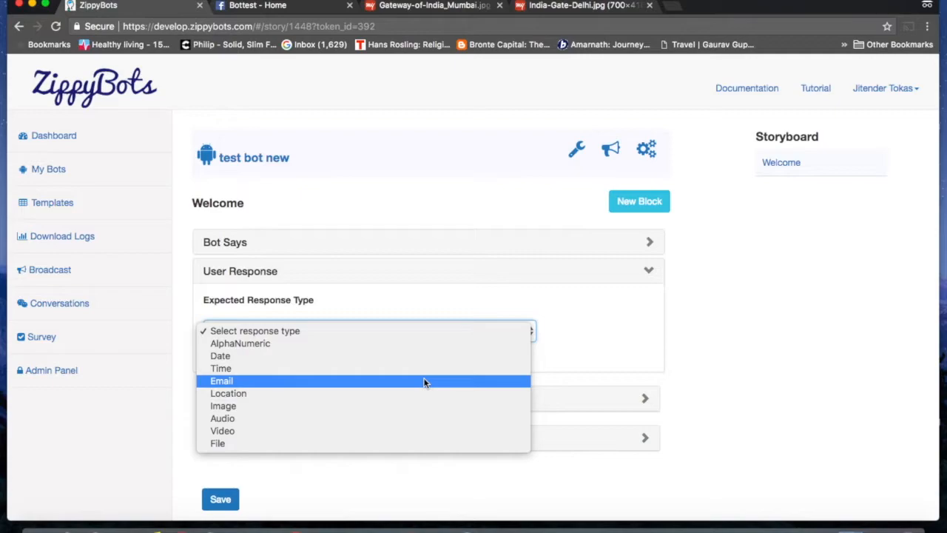
{"action": "left_click", "coordinate": [419, 333]}
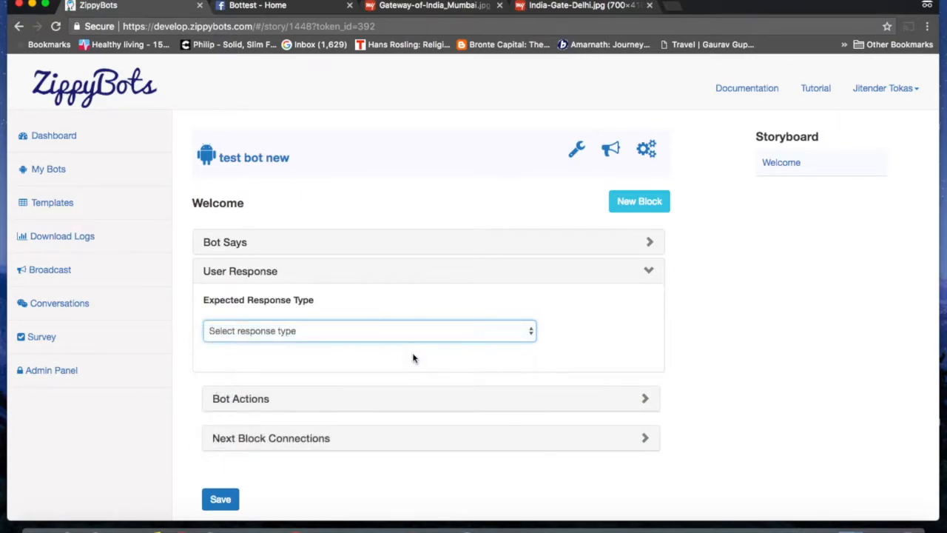
{"action": "left_click", "coordinate": [448, 336]}
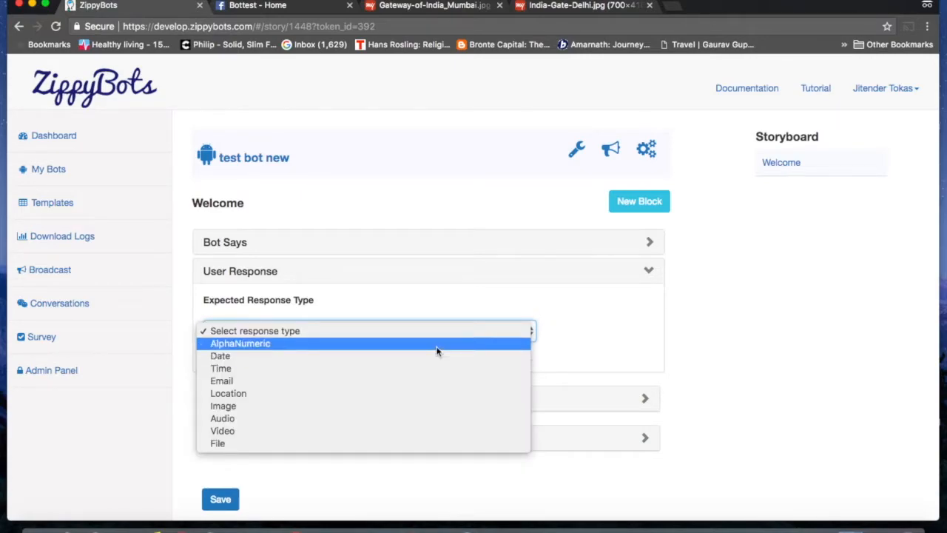
{"action": "left_click", "coordinate": [633, 330]}
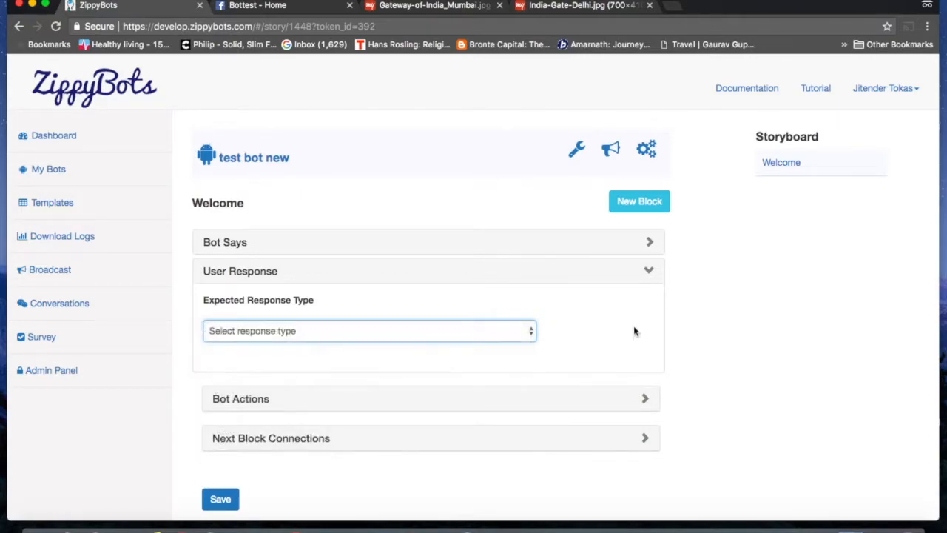
Step: Expand Bot Actions and view the bot action types, leaving none selected
{"action": "left_click", "coordinate": [646, 400]}
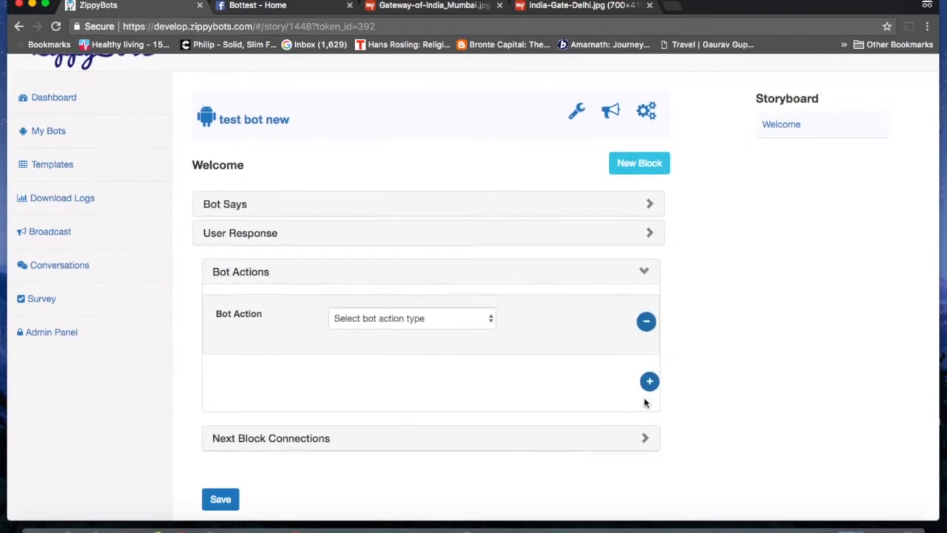
{"action": "left_click", "coordinate": [478, 325]}
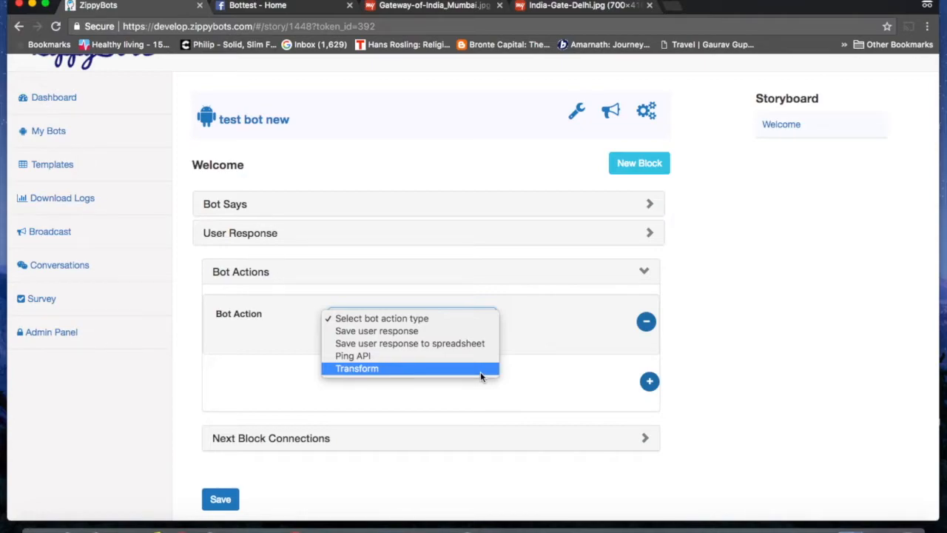
{"action": "left_click", "coordinate": [749, 341]}
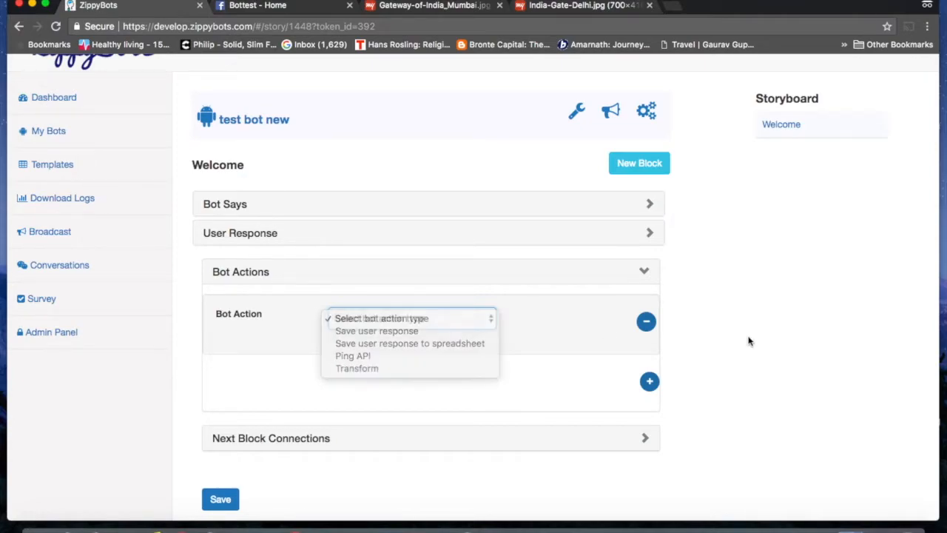
{"action": "left_click", "coordinate": [645, 437]}
{"action": "scroll", "coordinate": [643, 441], "scroll_direction": "down", "scroll_amount": 5}
{"action": "scroll", "coordinate": [645, 442], "scroll_direction": "down", "scroll_amount": 2}
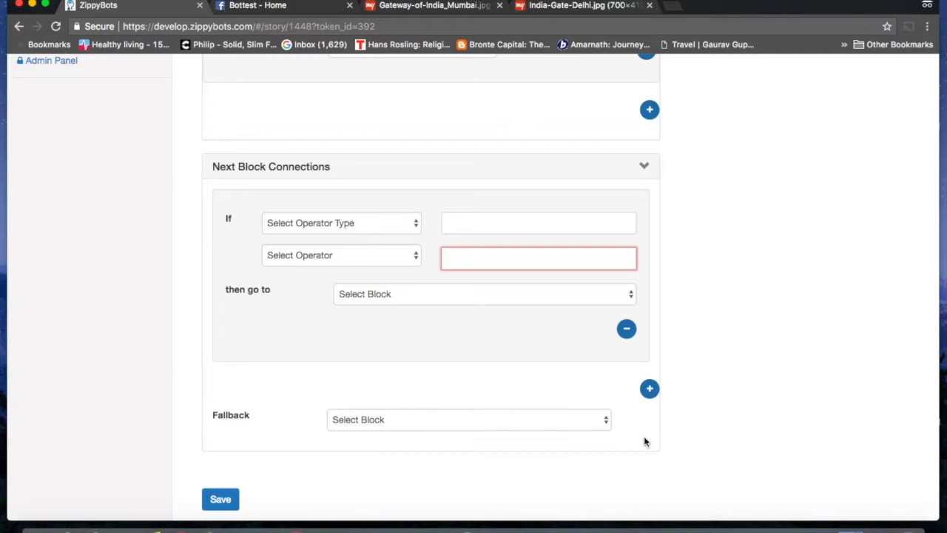
{"action": "left_click", "coordinate": [387, 226]}
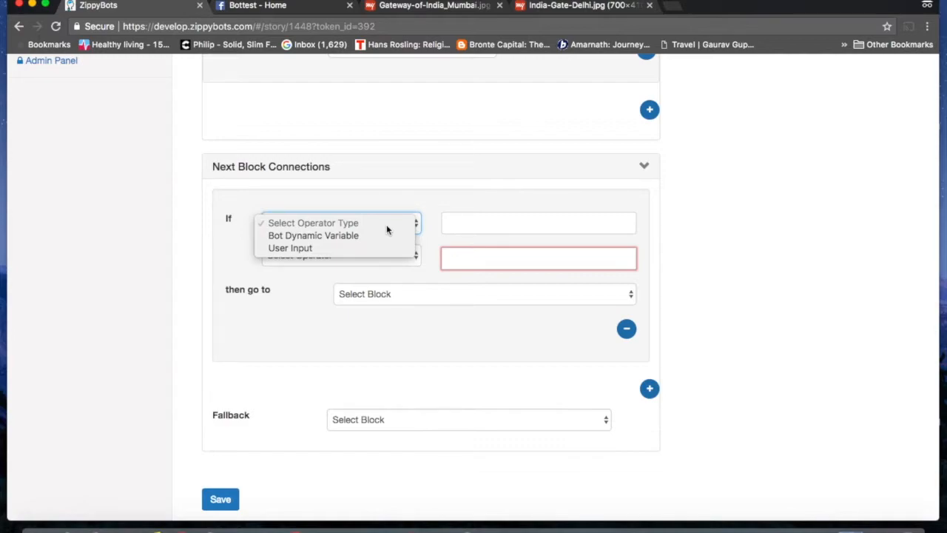
{"action": "left_click", "coordinate": [829, 248]}
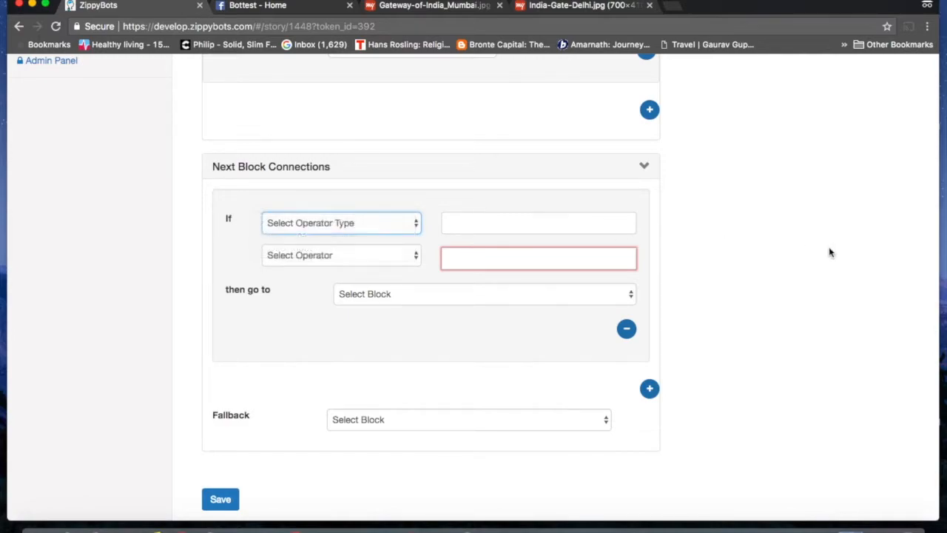
{"action": "left_click", "coordinate": [645, 167]}
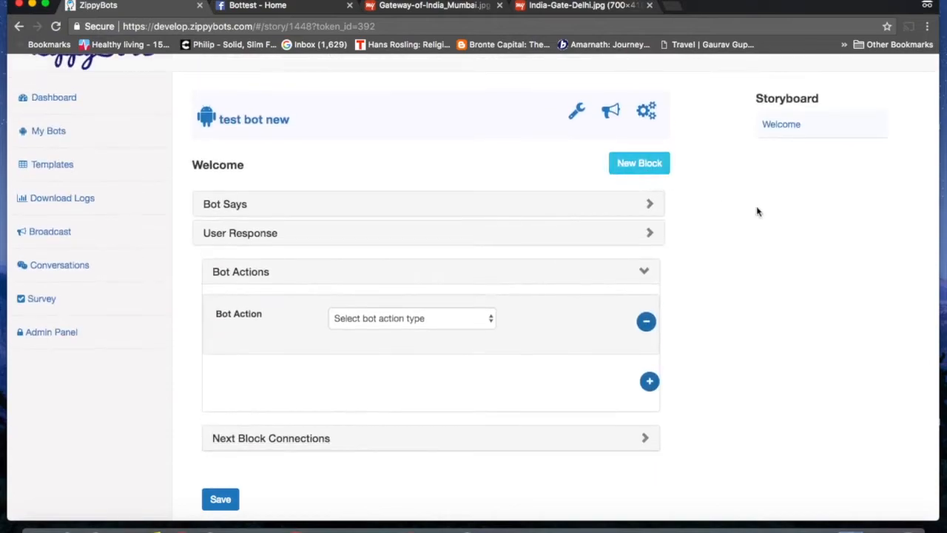
Step: Replace the Welcome message with 'Hi {{first_name}}! What is your email address?' and expand User Response
{"action": "left_click", "coordinate": [649, 246]}
{"action": "left_click", "coordinate": [420, 382]}
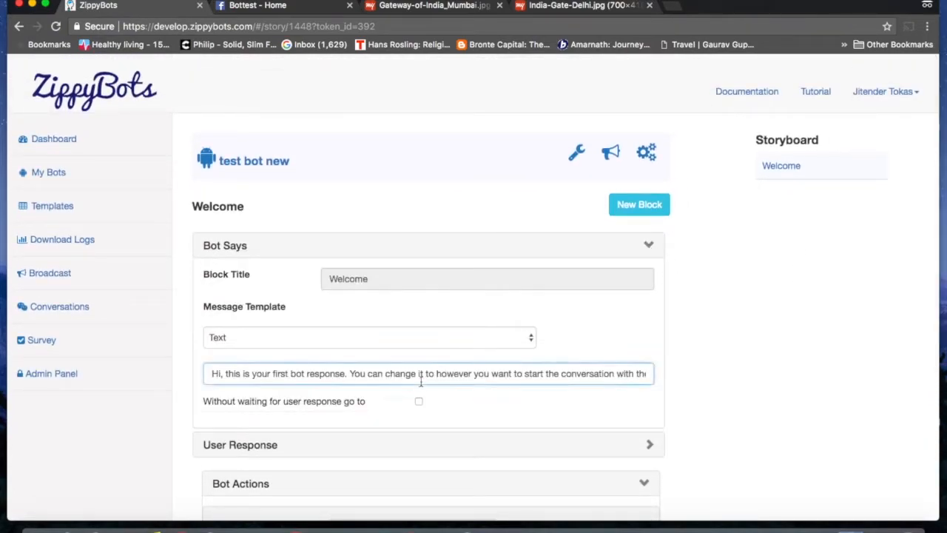
{"action": "key", "text": "super+a"}
{"action": "key", "text": "BackSpace"}
{"action": "type", "text": "Hi "}
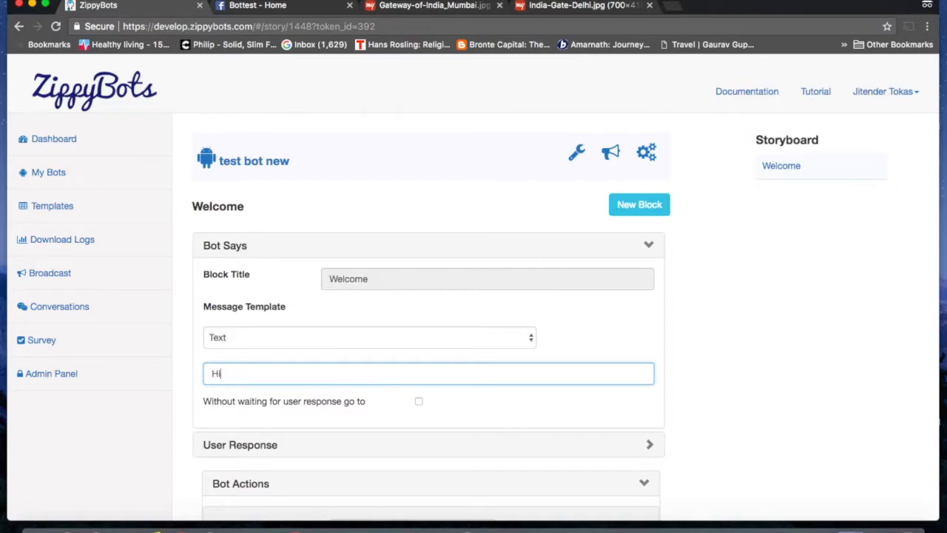
{"action": "type", "text": "{{first_name}}! Wh"}
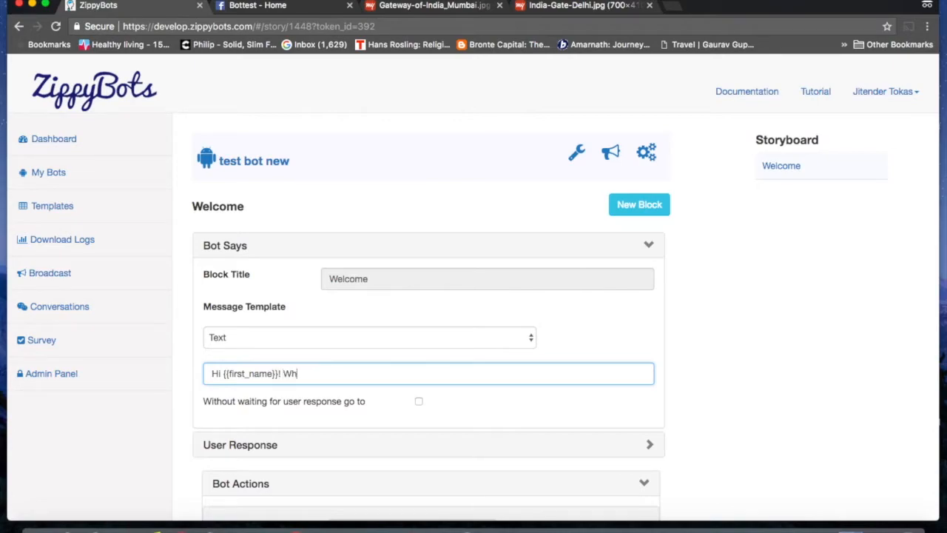
{"action": "type", "text": "at is your email address"}
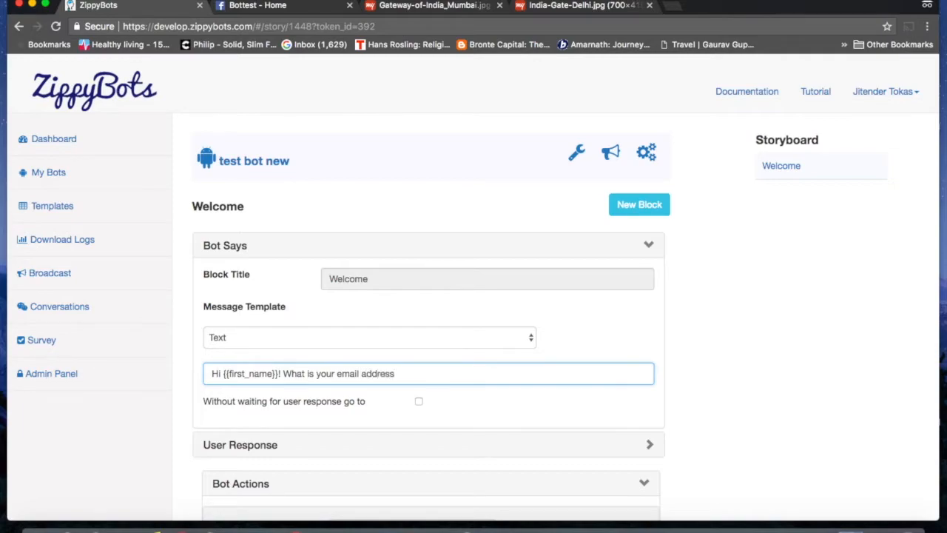
{"action": "type", "text": "?"}
{"action": "scroll", "coordinate": [304, 374], "scroll_direction": "down", "scroll_amount": 3}
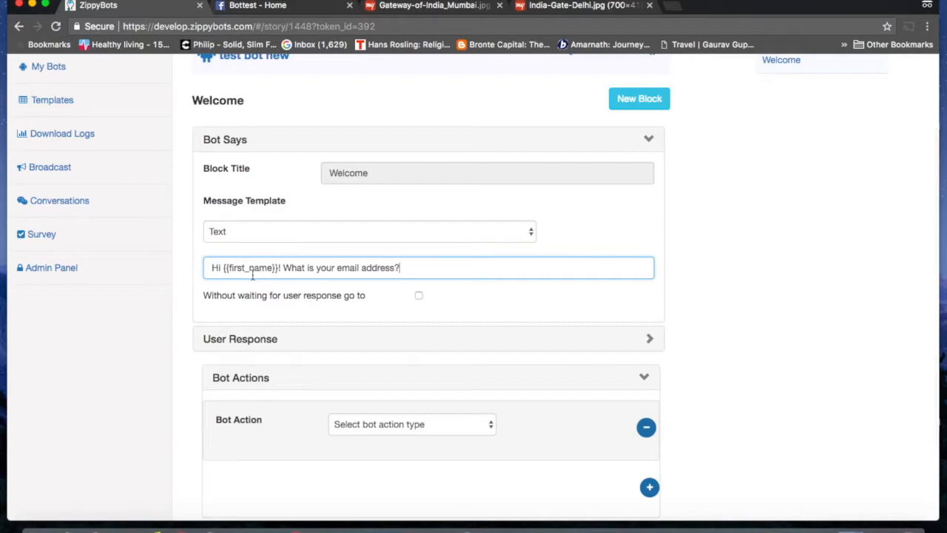
{"action": "left_click", "coordinate": [650, 339]}
{"action": "scroll", "coordinate": [652, 344], "scroll_direction": "down", "scroll_amount": 1}
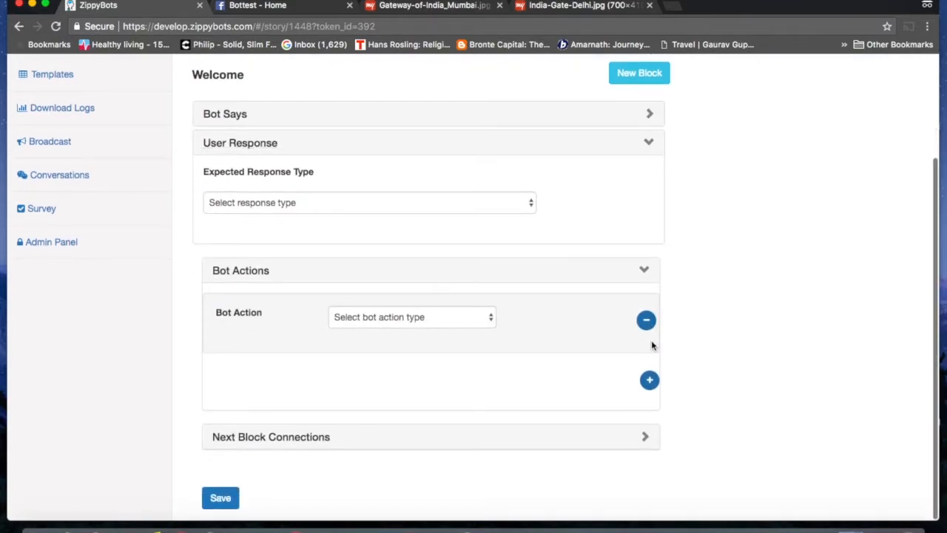
Step: Require an Email response with 2 retries to Welcome and error 'Pls provide a valid email address'
{"action": "left_click", "coordinate": [499, 213]}
{"action": "left_click", "coordinate": [412, 256]}
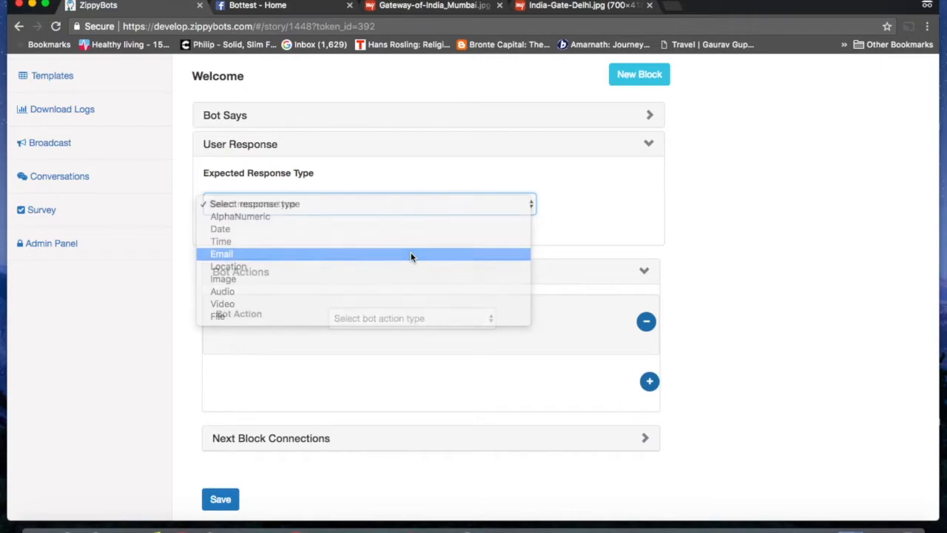
{"action": "scroll", "coordinate": [466, 330], "scroll_direction": "down", "scroll_amount": 2}
{"action": "left_click", "coordinate": [350, 184]}
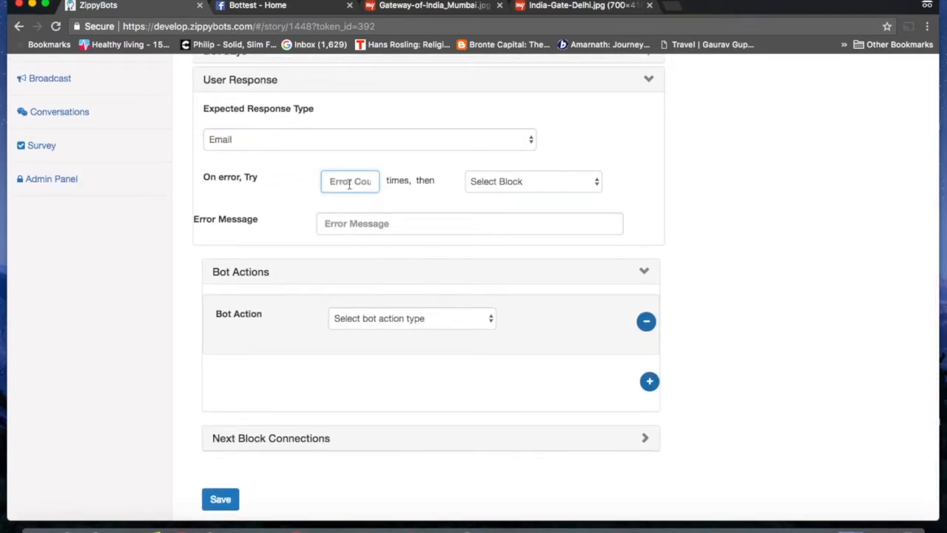
{"action": "type", "text": "2"}
{"action": "left_click", "coordinate": [532, 182]}
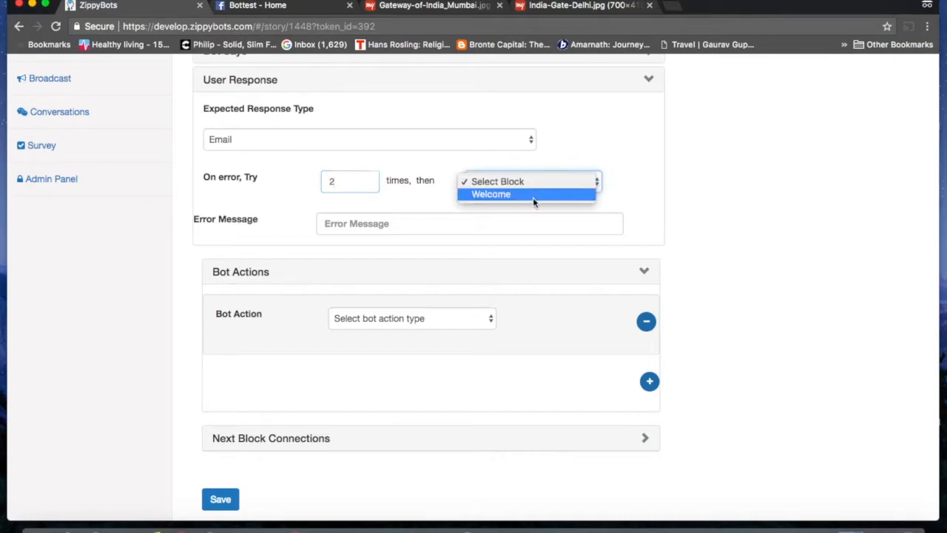
{"action": "left_click", "coordinate": [532, 194]}
{"action": "left_click", "coordinate": [400, 221]}
{"action": "type", "text": "Pls "}
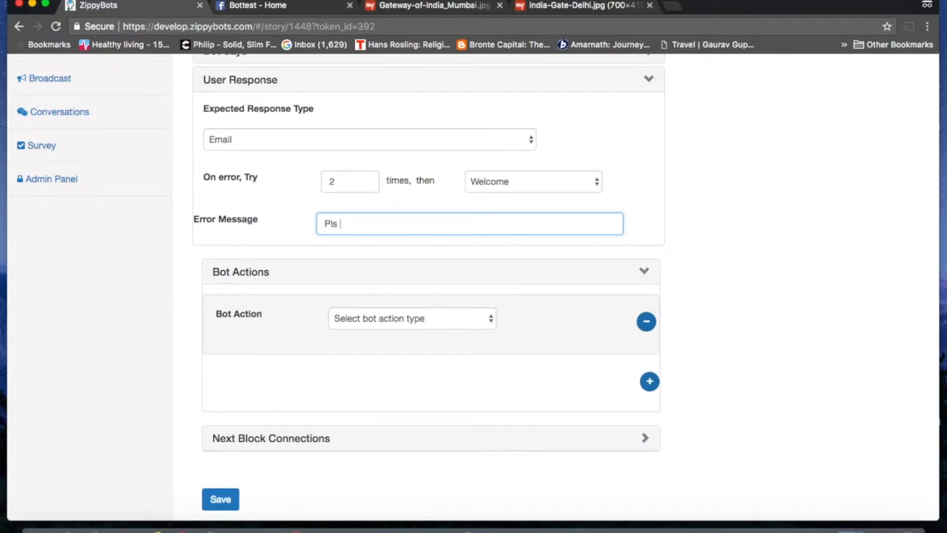
{"action": "type", "text": "provide a valid email a"}
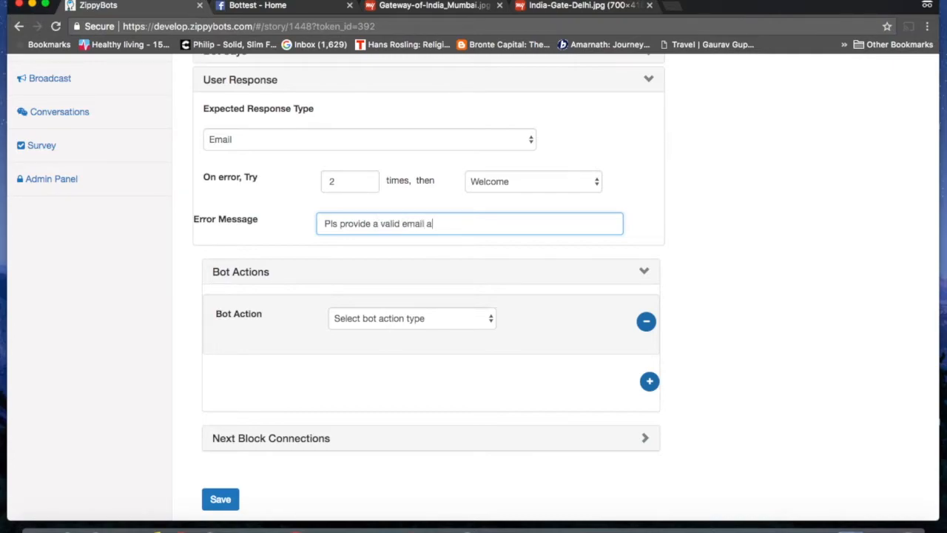
{"action": "type", "text": "ddress"}
Step: Set Welcome as the fallback block, save the storyboard, and return to My Bots
{"action": "left_click", "coordinate": [644, 439]}
{"action": "scroll", "coordinate": [644, 440], "scroll_direction": "down", "scroll_amount": 3}
{"action": "left_click", "coordinate": [593, 430]}
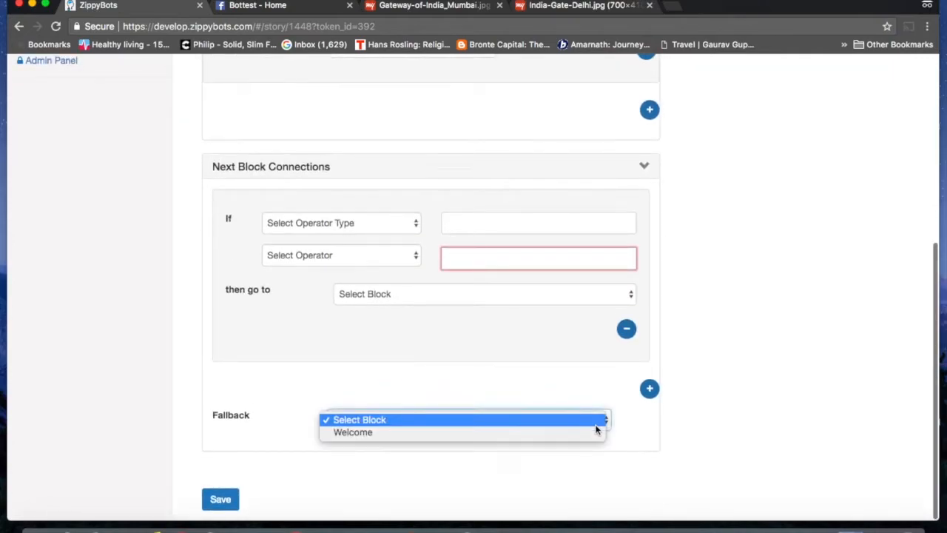
{"action": "left_click", "coordinate": [508, 439]}
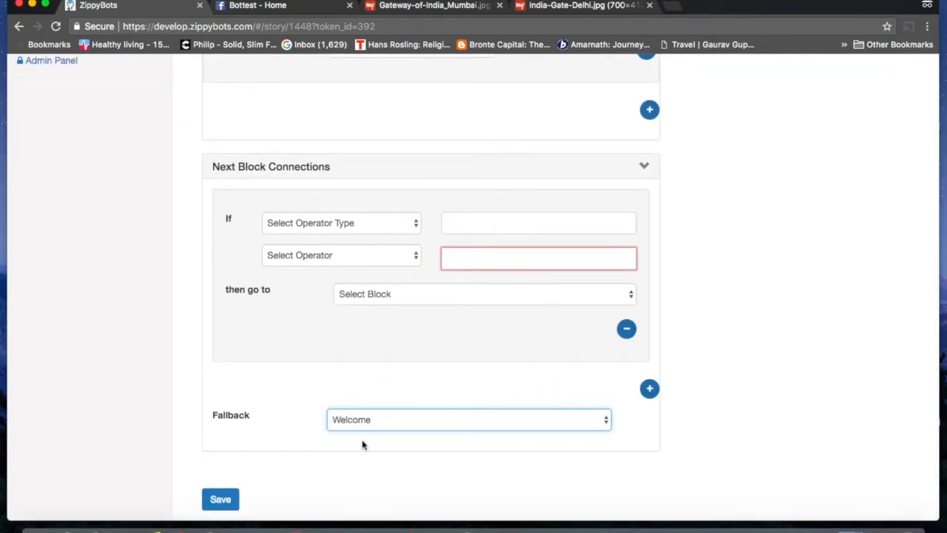
{"action": "left_click", "coordinate": [220, 499]}
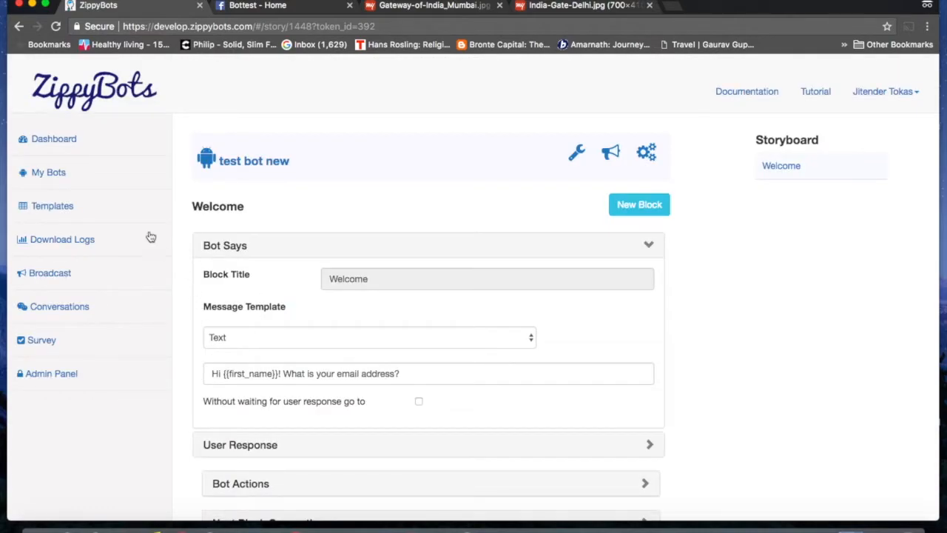
{"action": "left_click", "coordinate": [56, 180]}
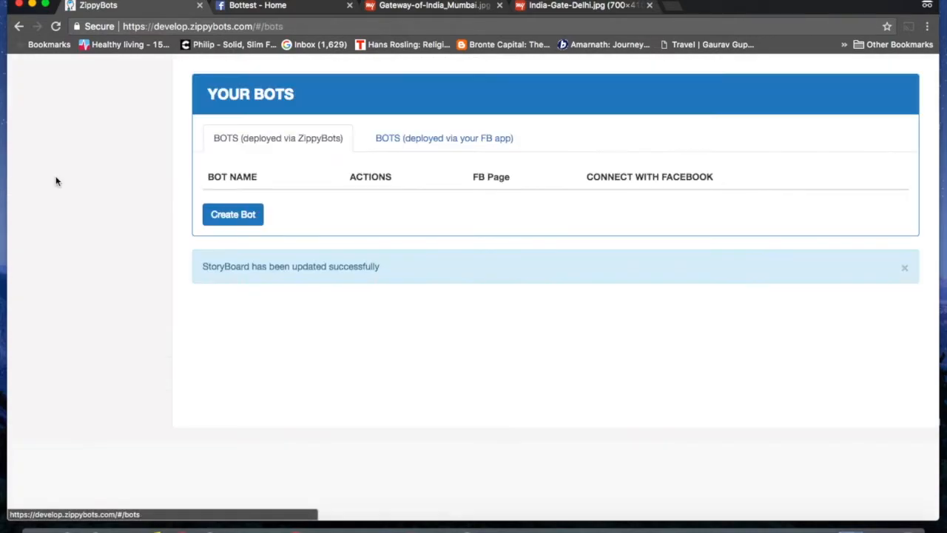
Step: Publish test bot new by subscribing it to the Bottest page, then open Bottest's Messenger chat
{"action": "scroll", "coordinate": [331, 301], "scroll_direction": "down", "scroll_amount": 10}
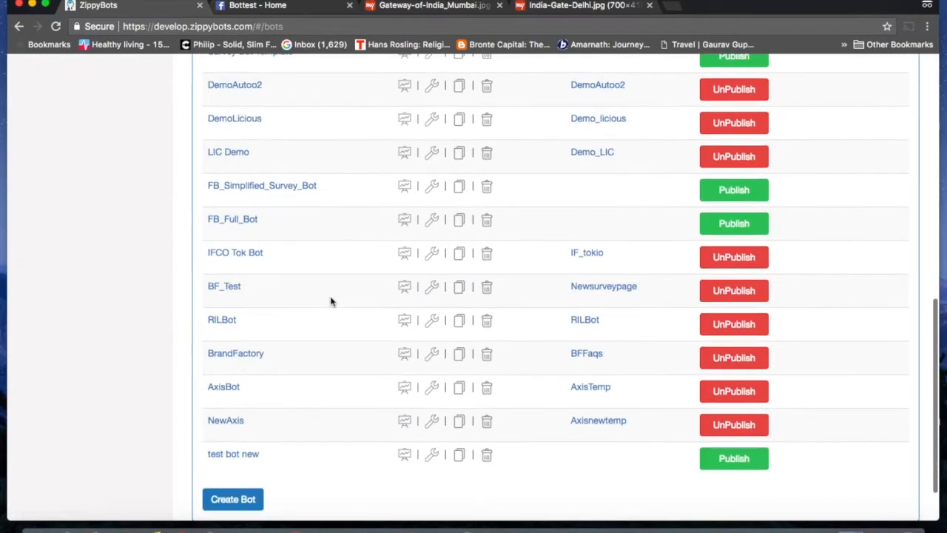
{"action": "left_click", "coordinate": [725, 408]}
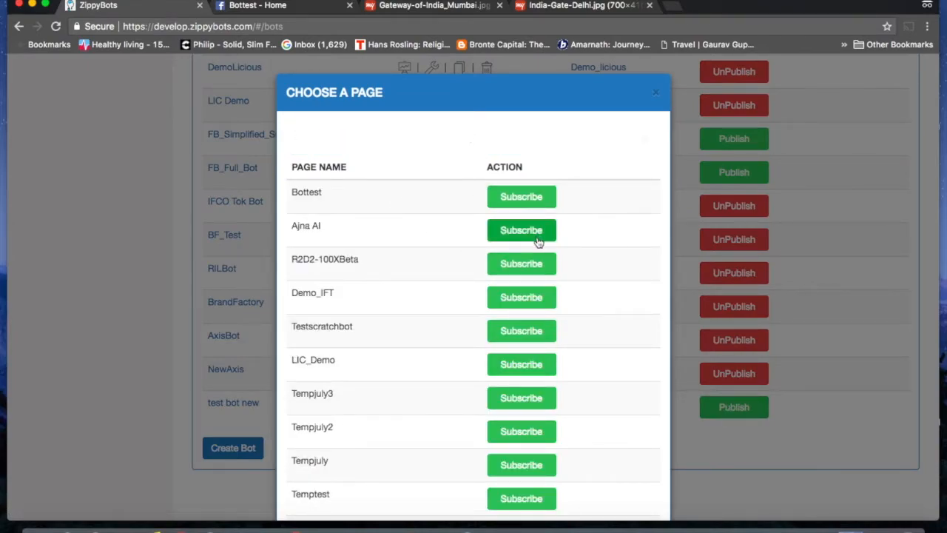
{"action": "scroll", "coordinate": [520, 429], "scroll_direction": "down", "scroll_amount": 4}
{"action": "scroll", "coordinate": [520, 429], "scroll_direction": "up", "scroll_amount": 4}
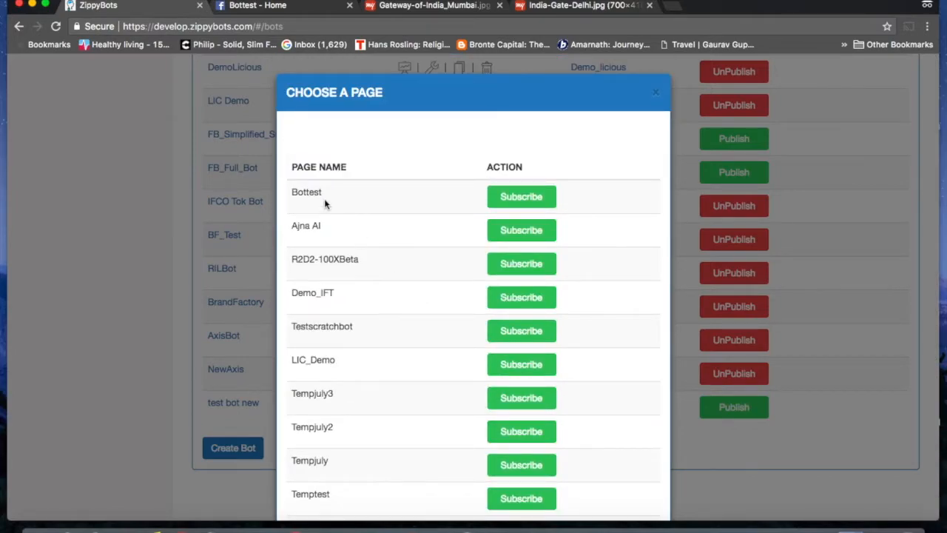
{"action": "left_click", "coordinate": [524, 199]}
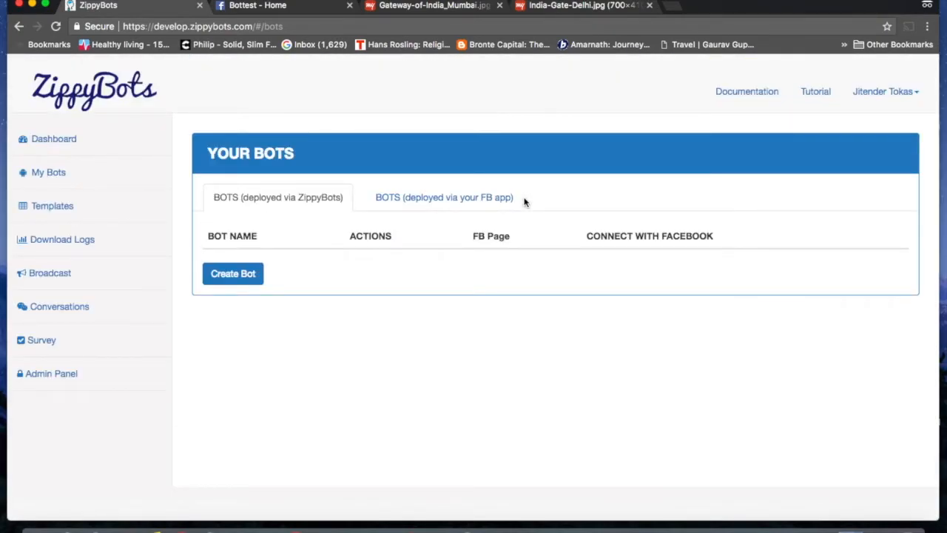
{"action": "scroll", "coordinate": [607, 321], "scroll_direction": "down", "scroll_amount": 15}
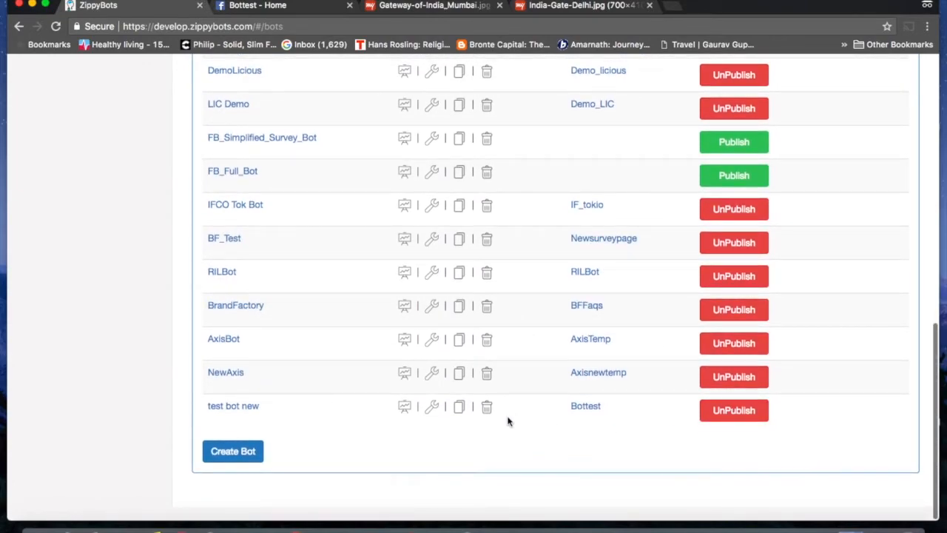
{"action": "left_click", "coordinate": [585, 407]}
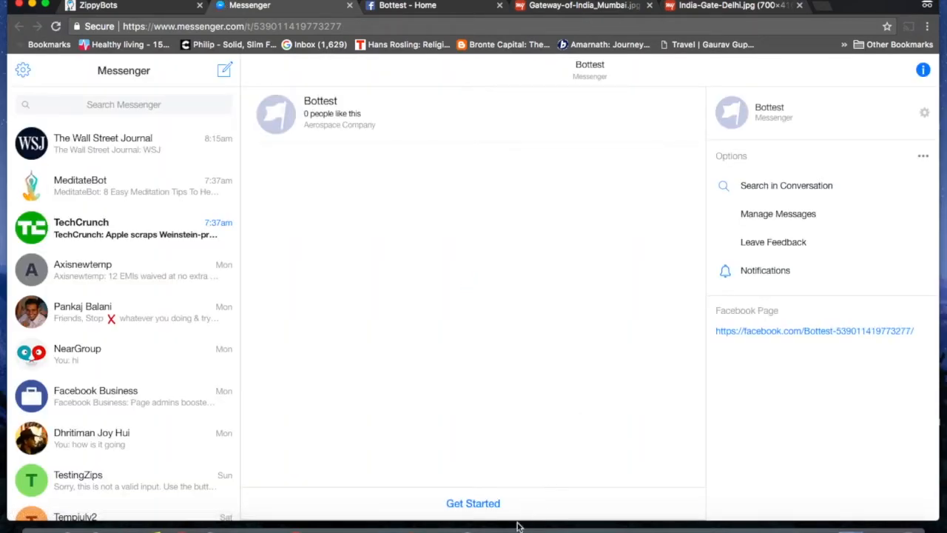
Step: Start the Bottest chat, send the invalid reply 'sdksdjs', then send an email address
{"action": "left_click", "coordinate": [474, 504]}
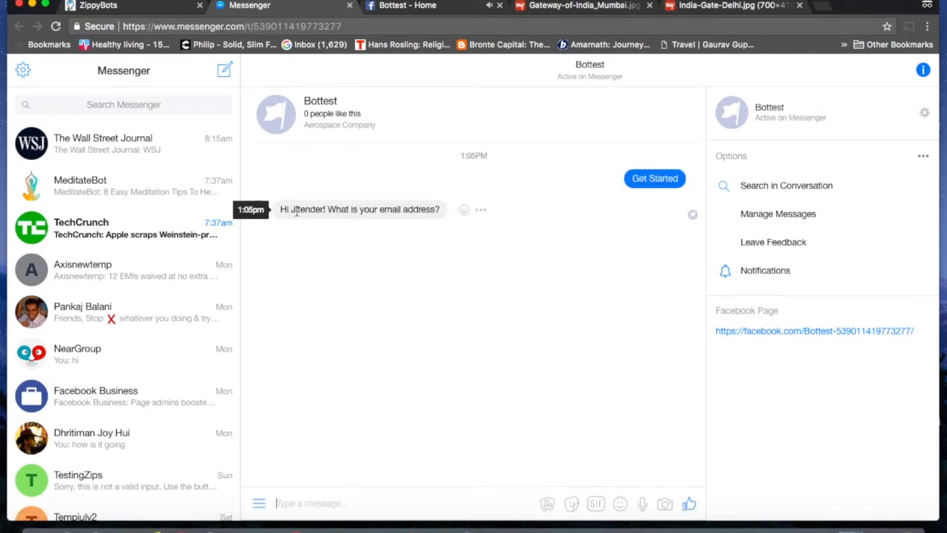
{"action": "left_click_drag", "start_coordinate": [291, 210], "coordinate": [326, 211]}
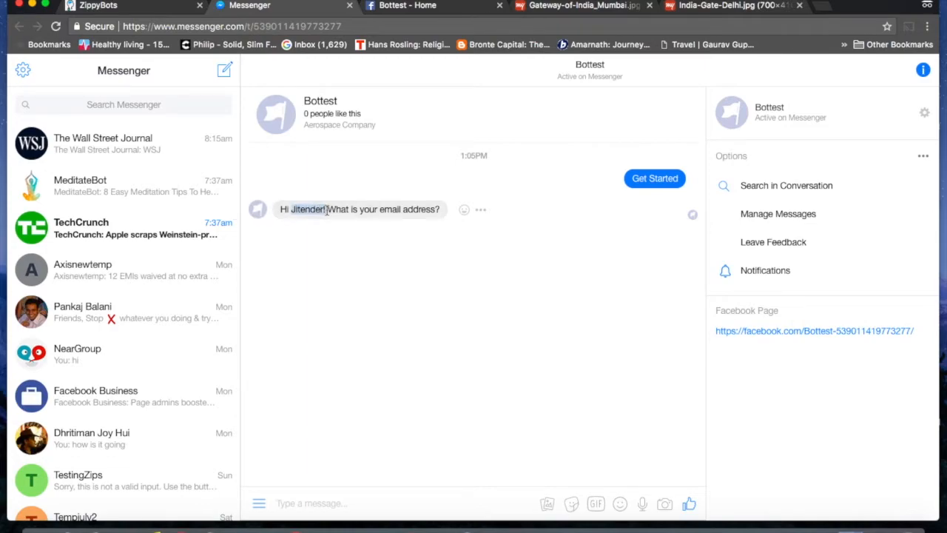
{"action": "left_click", "coordinate": [316, 503]}
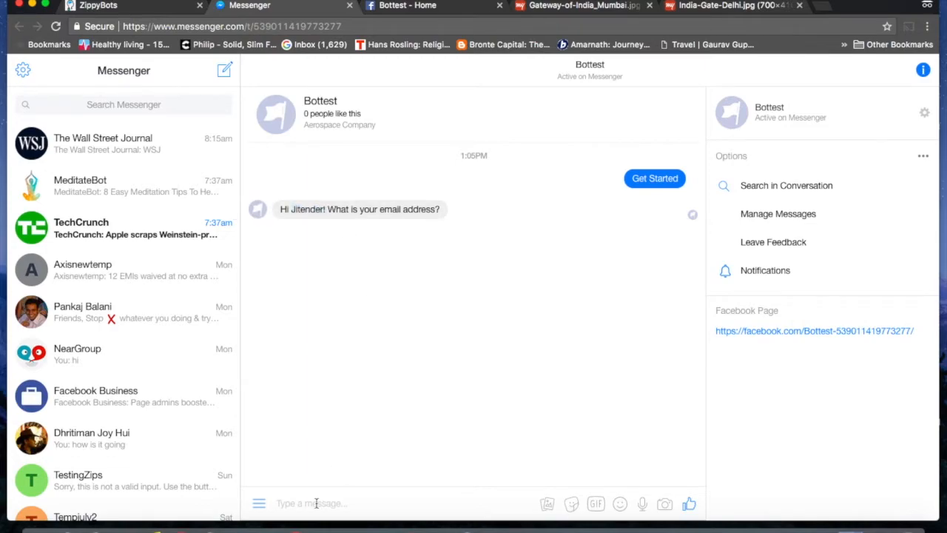
{"action": "type", "text": "sdksdjs"}
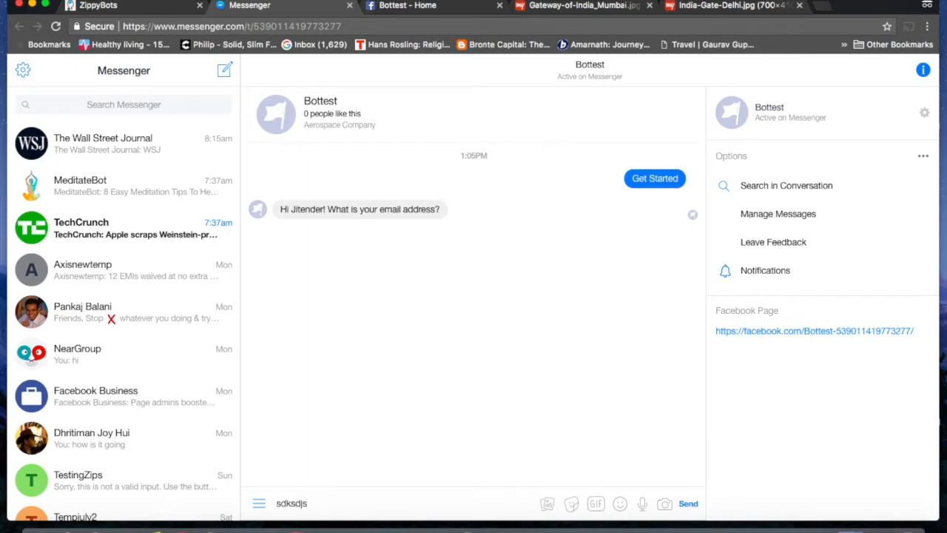
{"action": "key", "text": "Return"}
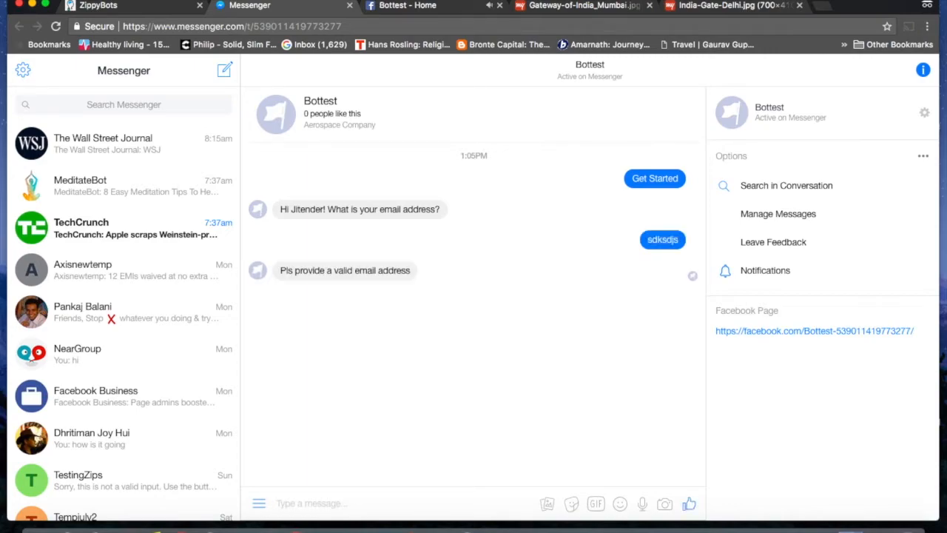
{"action": "key", "text": "Return"}
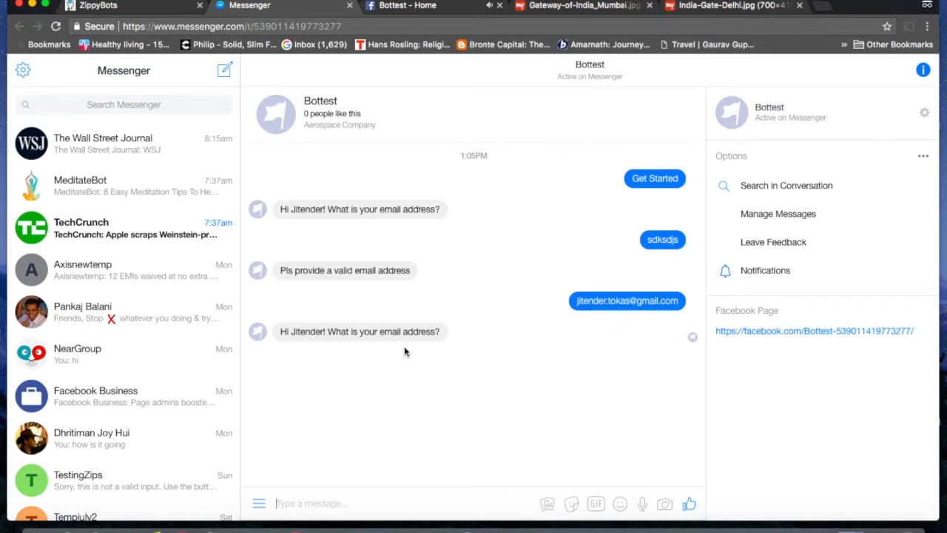
Step: Inspect ErrorHandler's routing (i_do to Welcome, otherwise GetCity), then open the GetCity block
{"action": "left_click", "coordinate": [141, 11]}
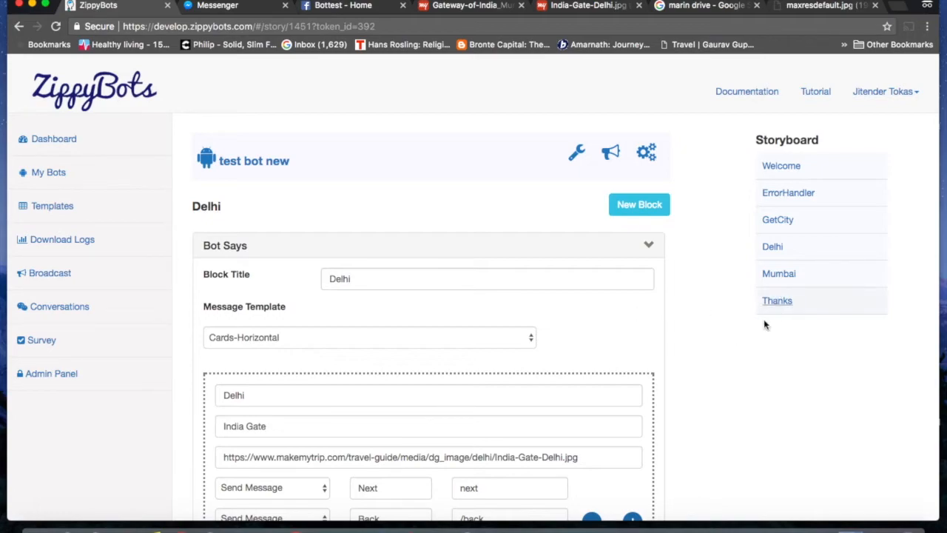
{"action": "left_click", "coordinate": [780, 197]}
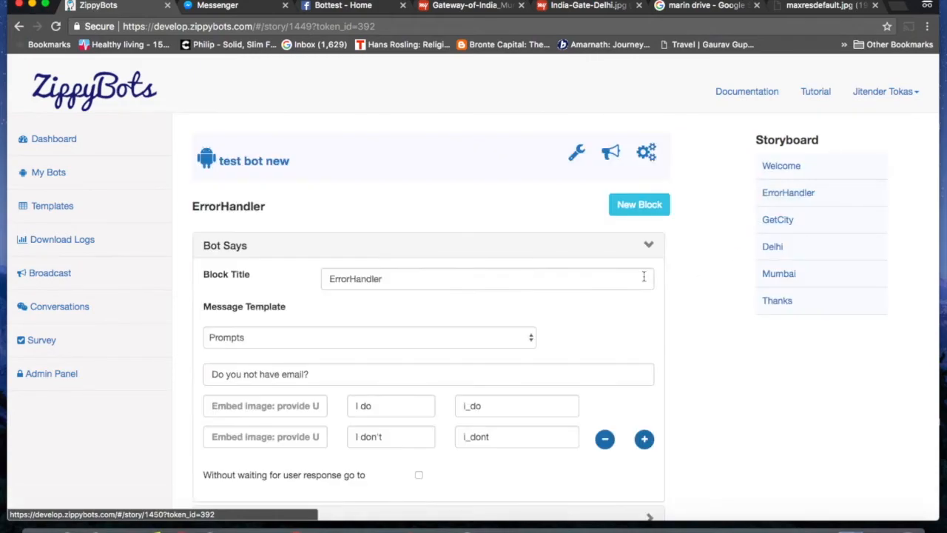
{"action": "scroll", "coordinate": [620, 280], "scroll_direction": "down", "scroll_amount": 5}
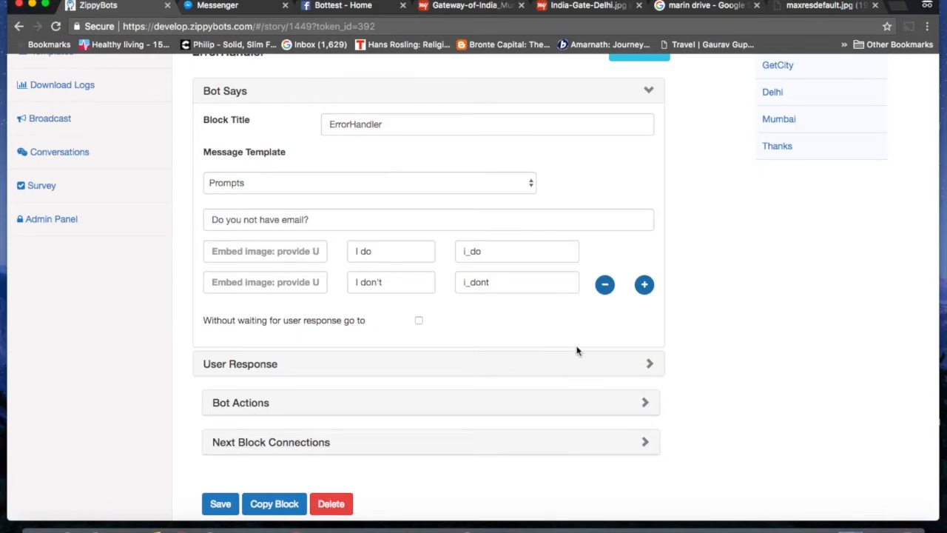
{"action": "left_click", "coordinate": [646, 444]}
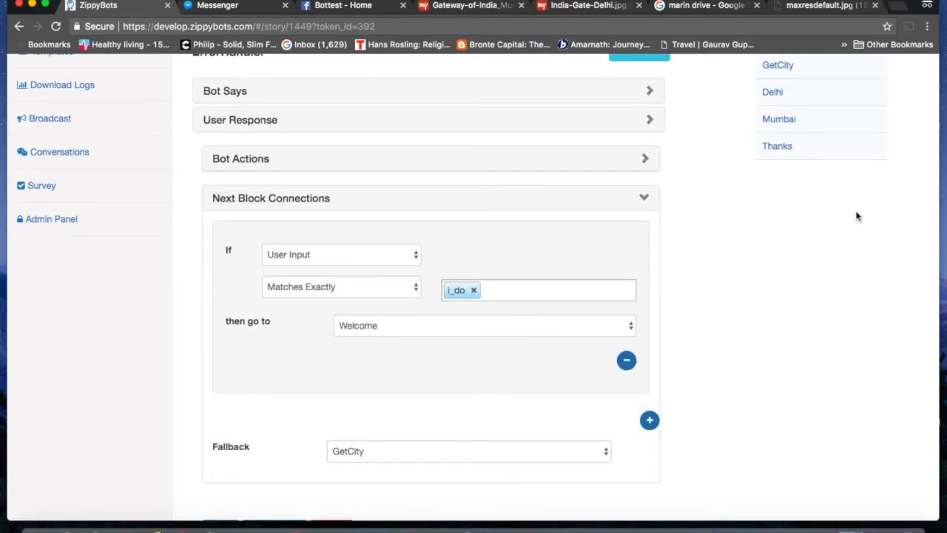
{"action": "scroll", "coordinate": [857, 216], "scroll_direction": "up", "scroll_amount": 3}
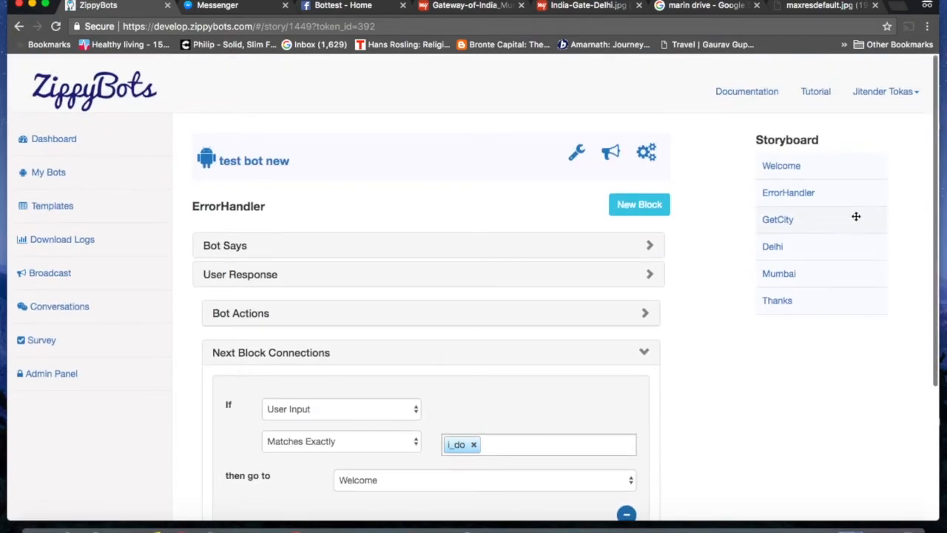
{"action": "left_click", "coordinate": [778, 220]}
{"action": "scroll", "coordinate": [694, 296], "scroll_direction": "down", "scroll_amount": 2}
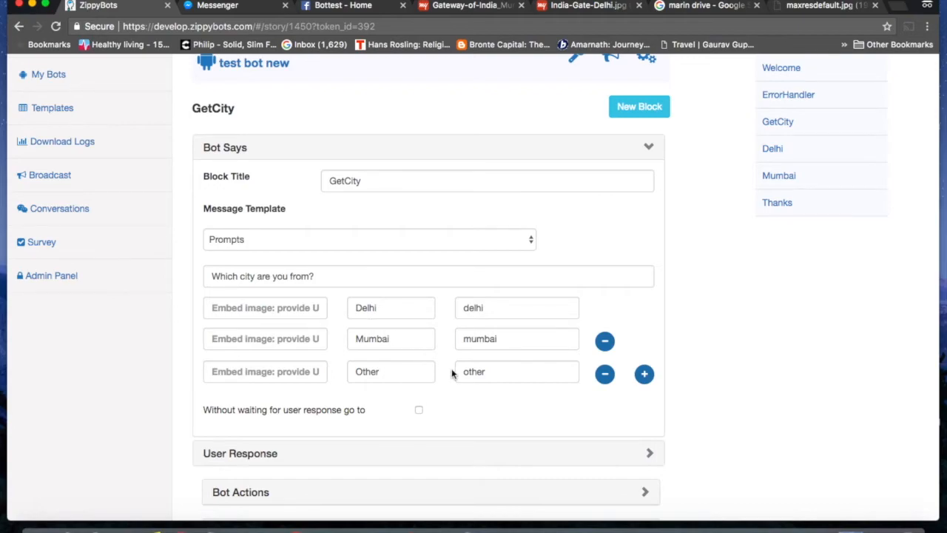
Step: Expand GetCity's Next Block Connections to review its city routing
{"action": "scroll", "coordinate": [452, 374], "scroll_direction": "down", "scroll_amount": 3}
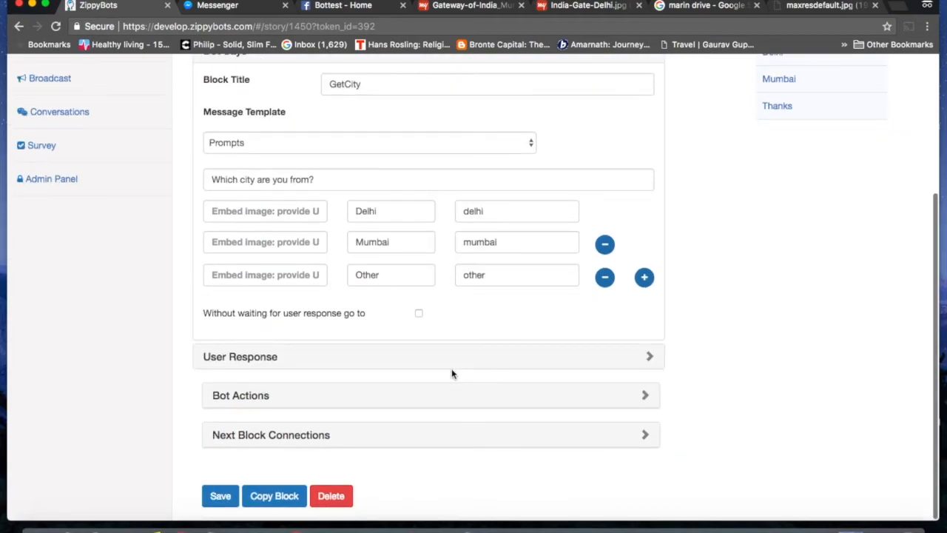
{"action": "left_click", "coordinate": [646, 440]}
{"action": "scroll", "coordinate": [646, 444], "scroll_direction": "down", "scroll_amount": 8}
{"action": "scroll", "coordinate": [729, 329], "scroll_direction": "up", "scroll_amount": 8}
{"action": "scroll", "coordinate": [730, 329], "scroll_direction": "down", "scroll_amount": 10}
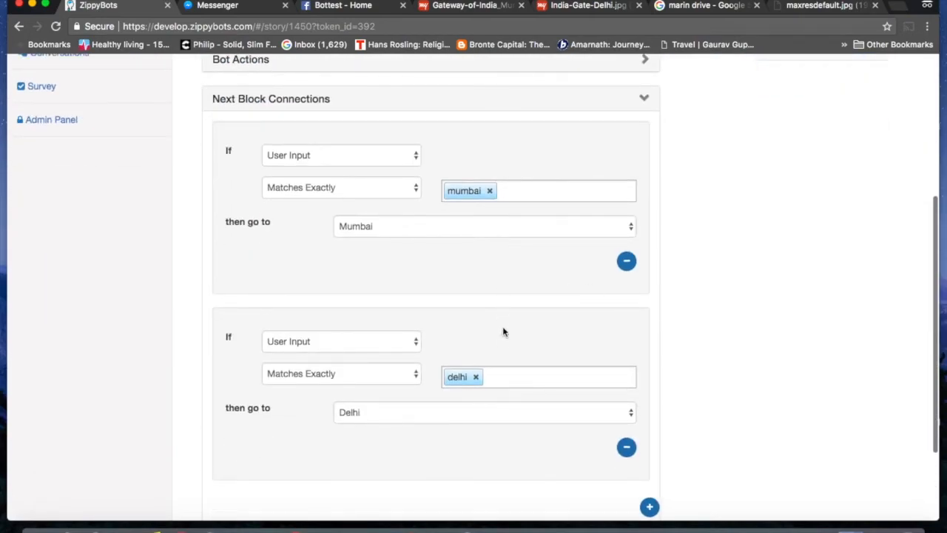
{"action": "scroll", "coordinate": [837, 216], "scroll_direction": "up", "scroll_amount": 5}
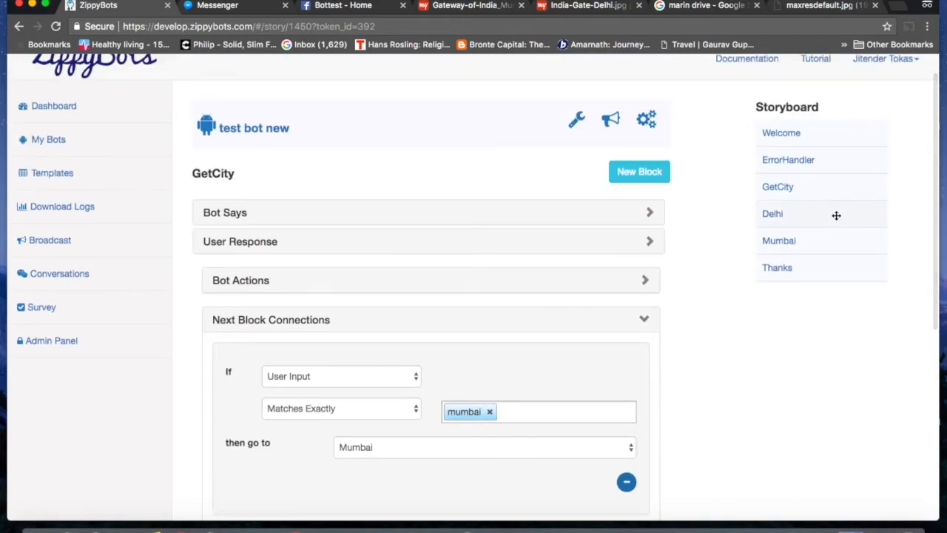
Step: Open the Delhi block and scroll through its India Gate and Red Fort cards
{"action": "left_click", "coordinate": [778, 216]}
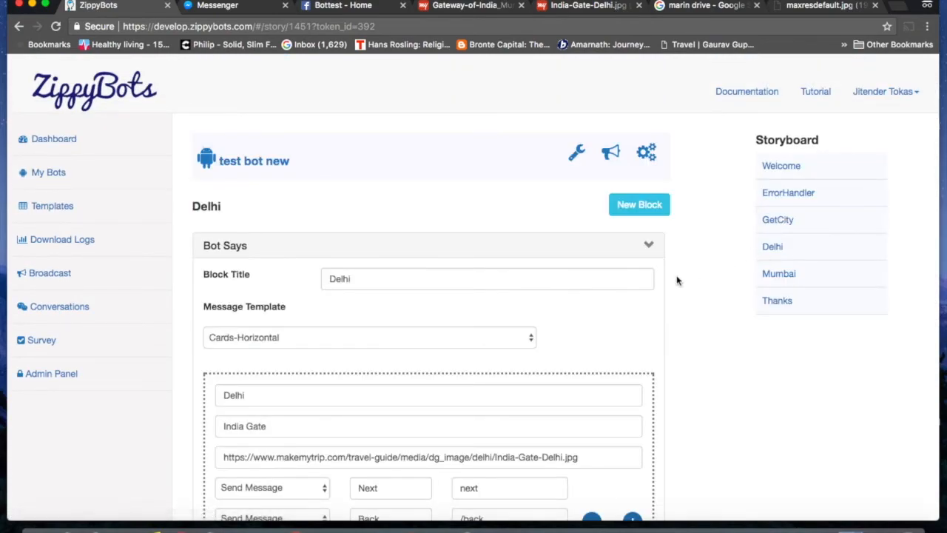
{"action": "scroll", "coordinate": [676, 279], "scroll_direction": "down", "scroll_amount": 3}
{"action": "scroll", "coordinate": [677, 279], "scroll_direction": "down", "scroll_amount": 3}
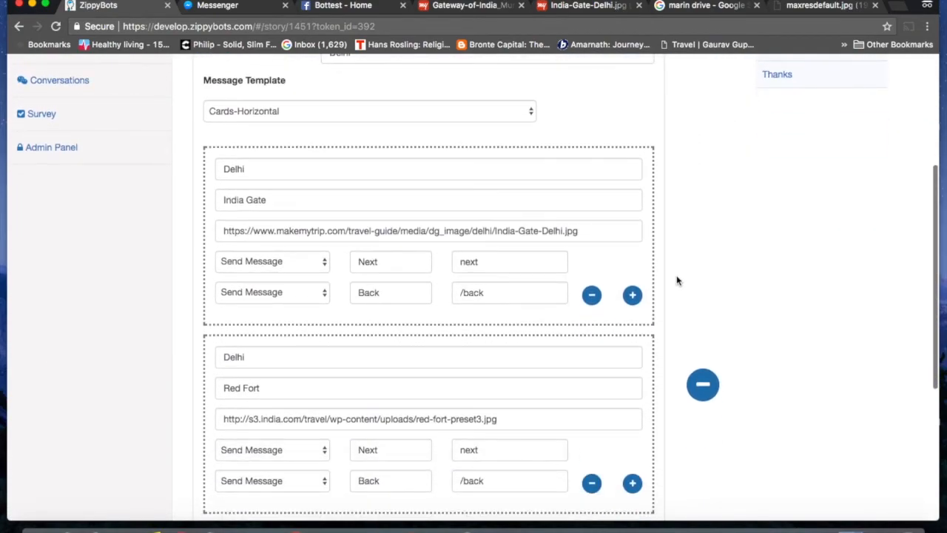
{"action": "scroll", "coordinate": [677, 280], "scroll_direction": "up", "scroll_amount": 2}
{"action": "scroll", "coordinate": [676, 280], "scroll_direction": "down", "scroll_amount": 4}
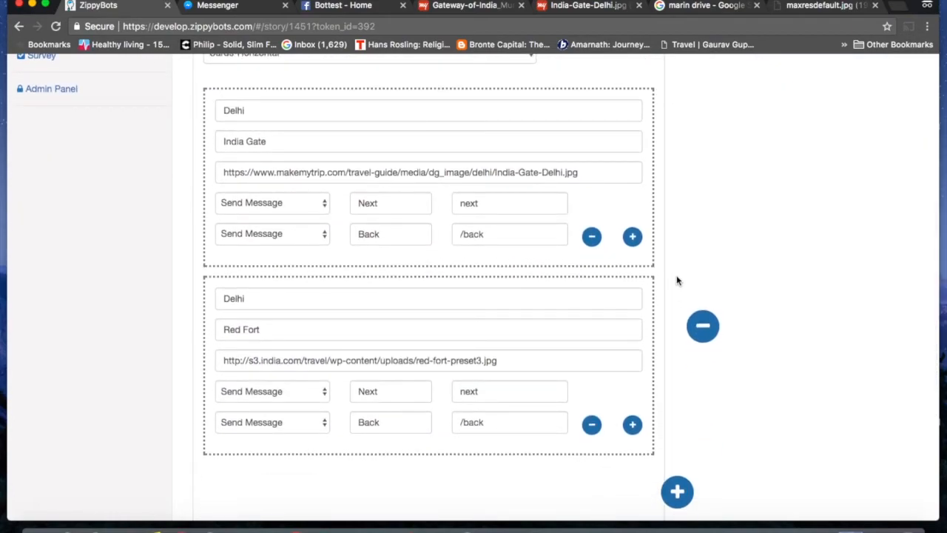
{"action": "scroll", "coordinate": [677, 280], "scroll_direction": "up", "scroll_amount": 5}
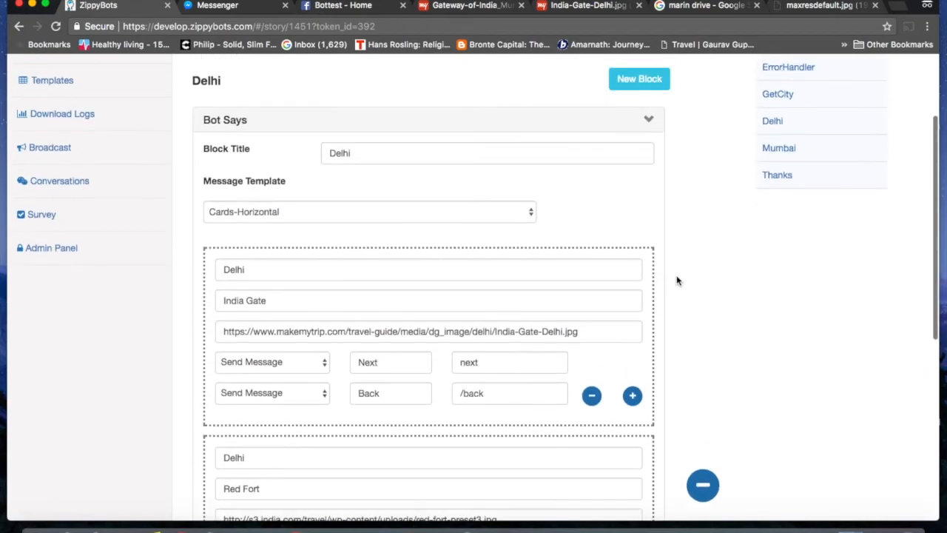
{"action": "scroll", "coordinate": [676, 279], "scroll_direction": "down", "scroll_amount": 1}
{"action": "scroll", "coordinate": [676, 279], "scroll_direction": "up", "scroll_amount": 2}
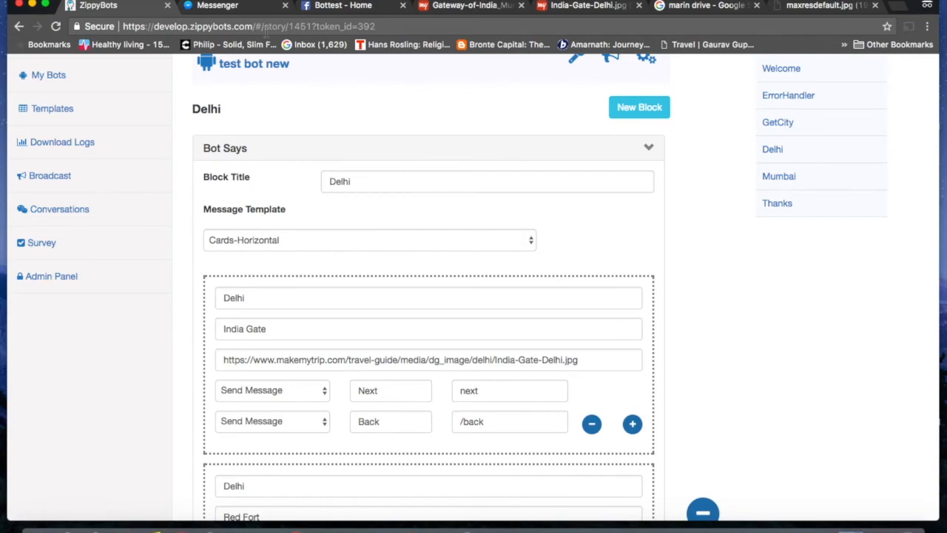
Step: Restart the Bottest conversation in Messenger from the chat menu
{"action": "left_click", "coordinate": [225, 9]}
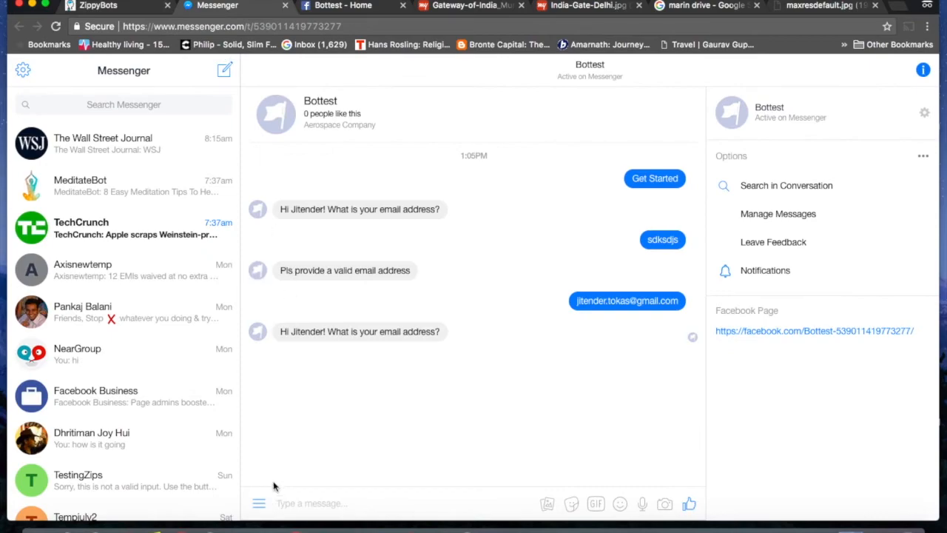
{"action": "left_click", "coordinate": [260, 505]}
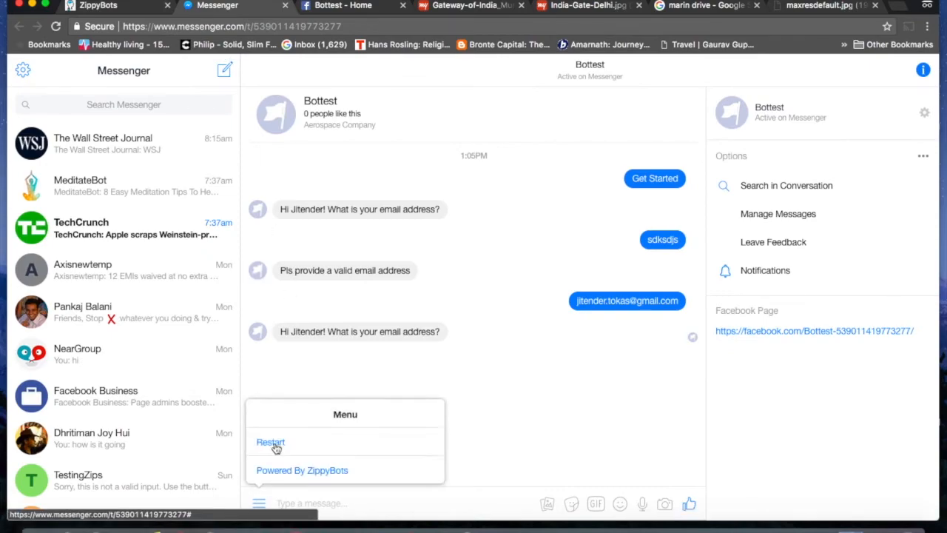
{"action": "left_click", "coordinate": [271, 442]}
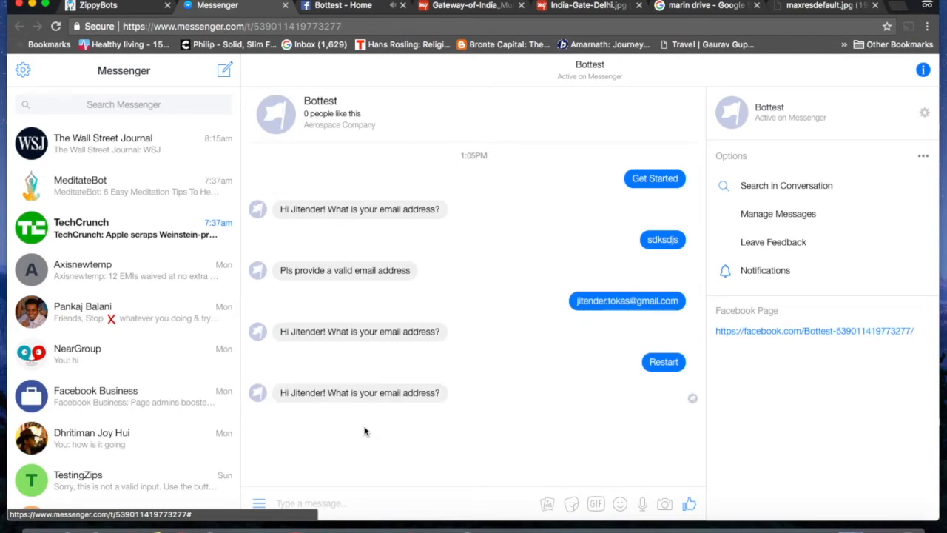
Step: Send two invalid email replies, 'sdksdsl' and 'sdksjds', until the bot asks 'Do you not have email?'
{"action": "type", "text": "sdksdsl"}
{"action": "key", "text": "Return"}
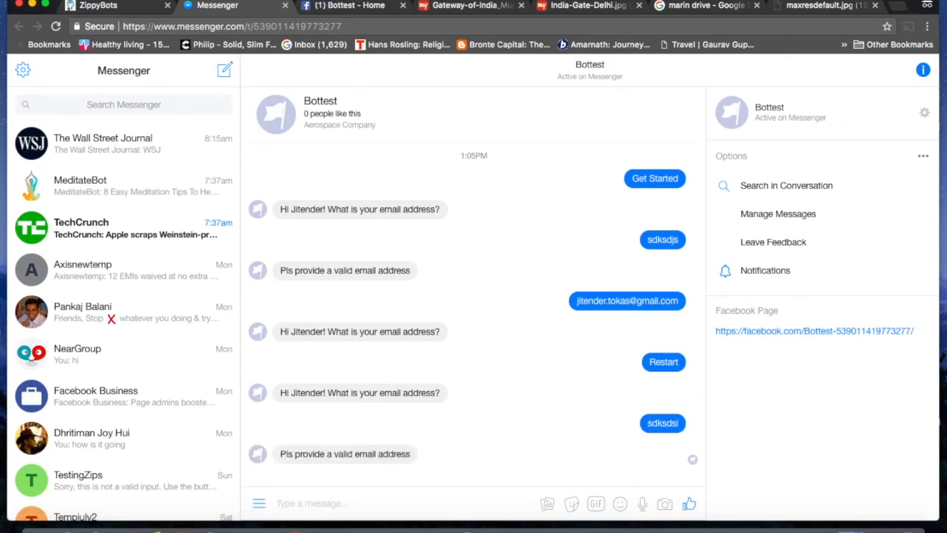
{"action": "type", "text": "sdksjds"}
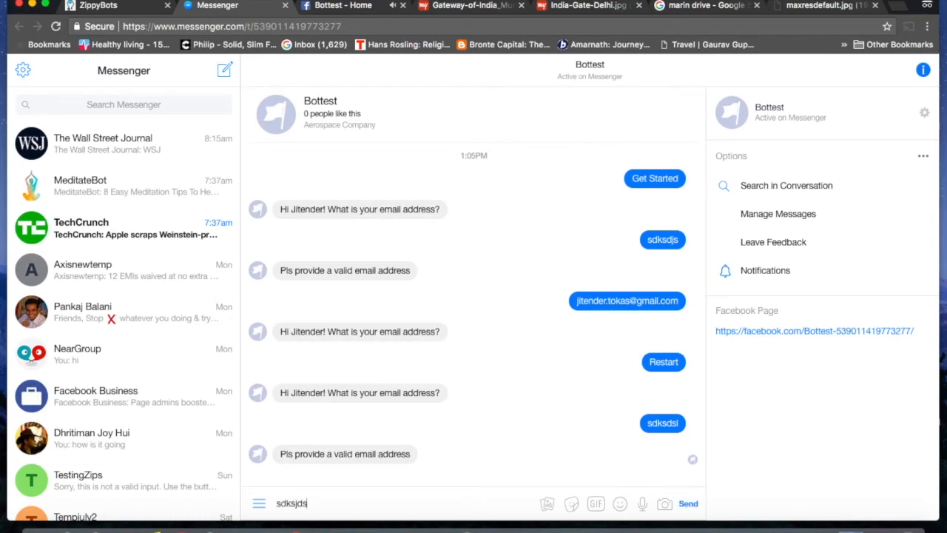
{"action": "key", "text": "Return"}
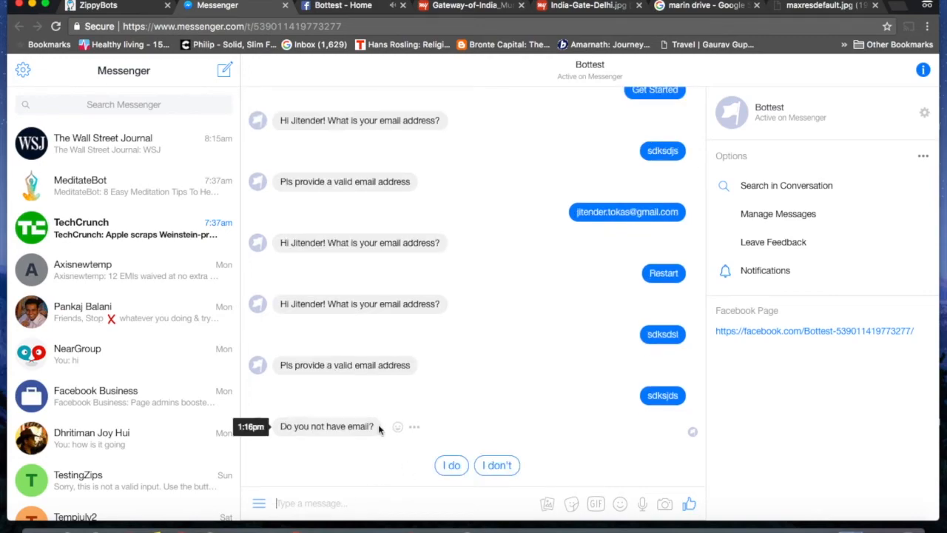
Step: Reply 'I don't', choose Delhi, and browse the India Gate and Red Fort cards
{"action": "left_click", "coordinate": [498, 465]}
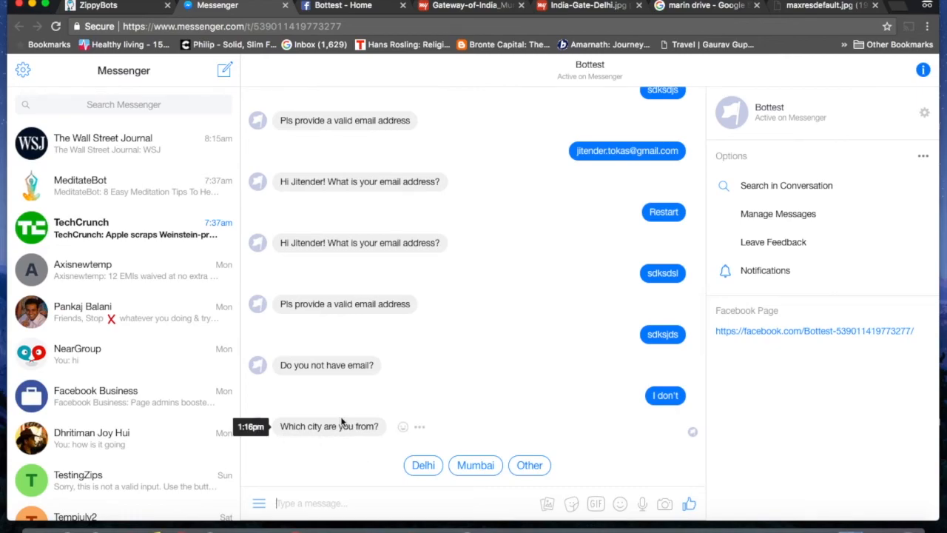
{"action": "left_click", "coordinate": [425, 472]}
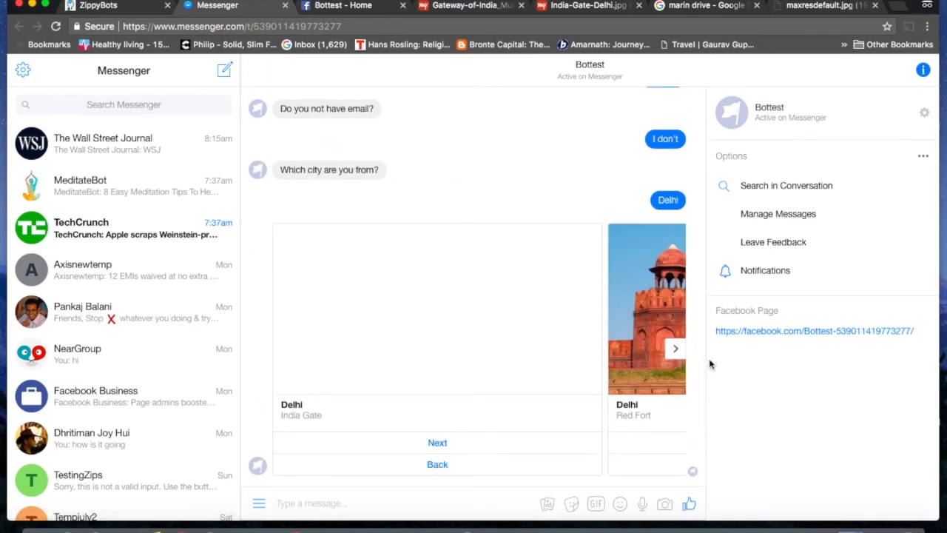
{"action": "left_click", "coordinate": [675, 349]}
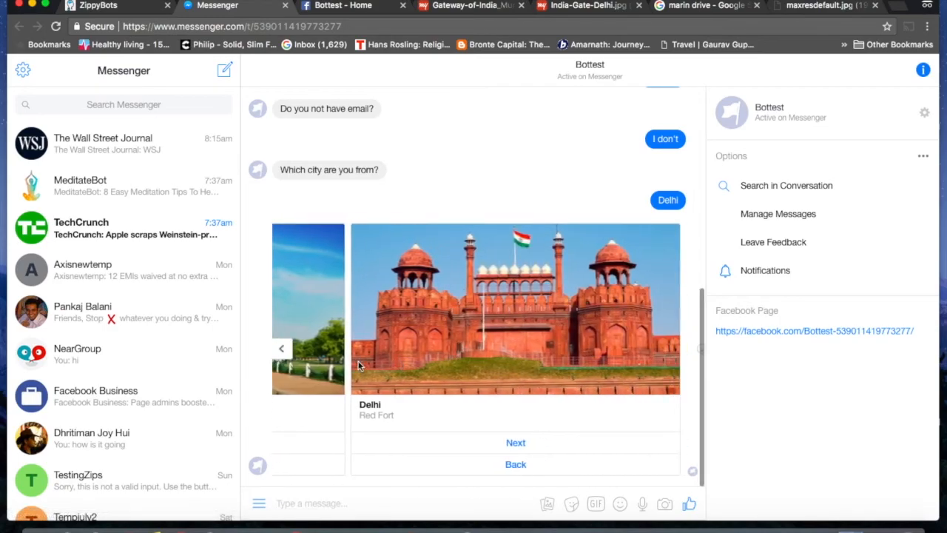
{"action": "left_click", "coordinate": [282, 350]}
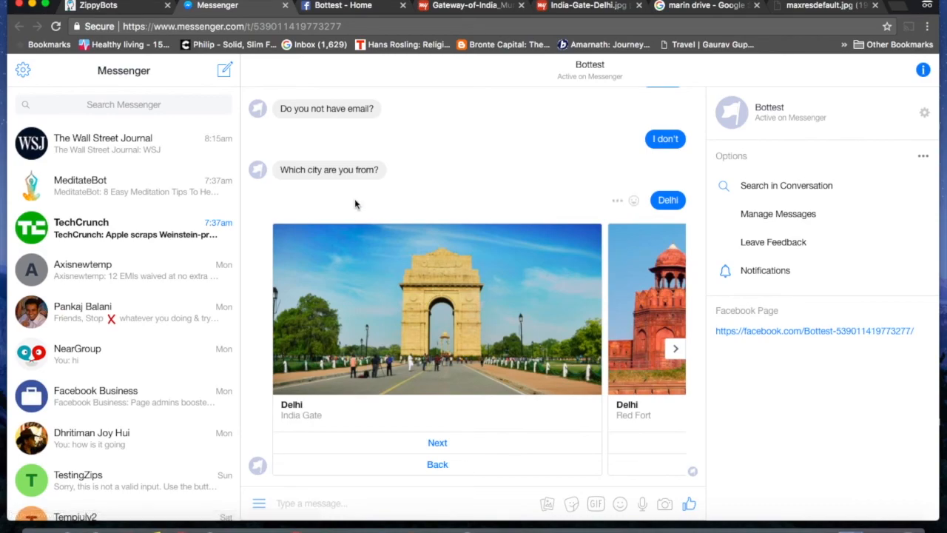
{"action": "left_click", "coordinate": [113, 9]}
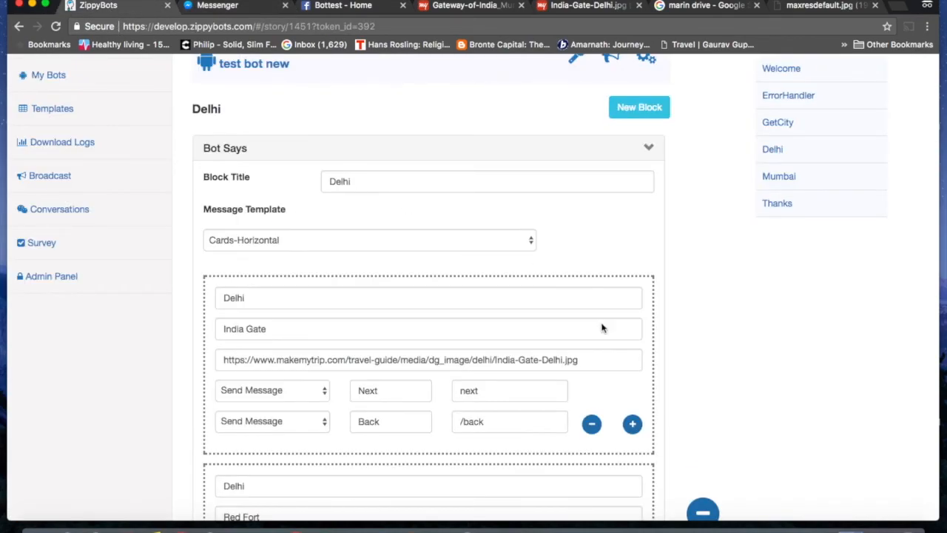
Step: Review the Delhi block's India Gate and Red Fort cards in ZippyBots
{"action": "scroll", "coordinate": [706, 348], "scroll_direction": "down", "scroll_amount": 3}
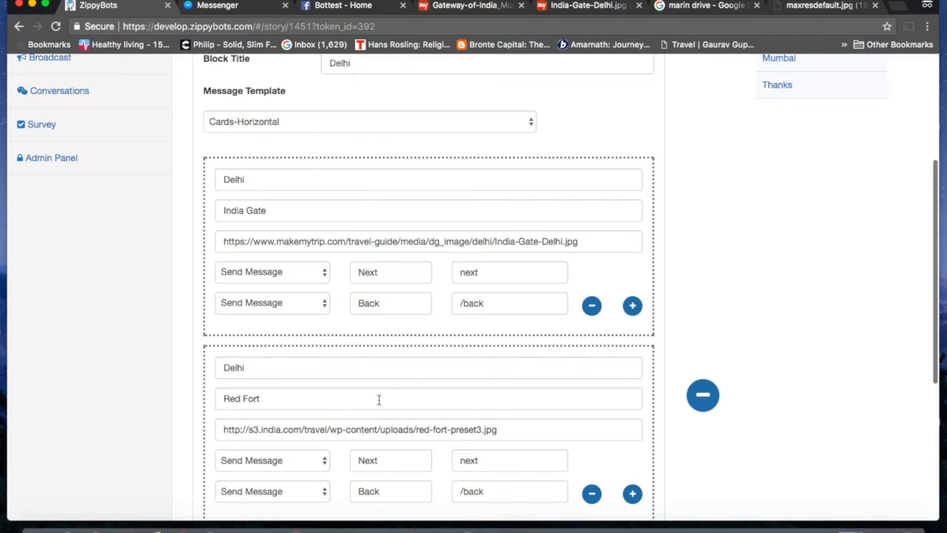
{"action": "left_click", "coordinate": [235, 8]}
Step: Go Back, pick Mumbai, browse the Gateway of India and Marine Drive cards, and send Next
{"action": "left_click", "coordinate": [437, 465]}
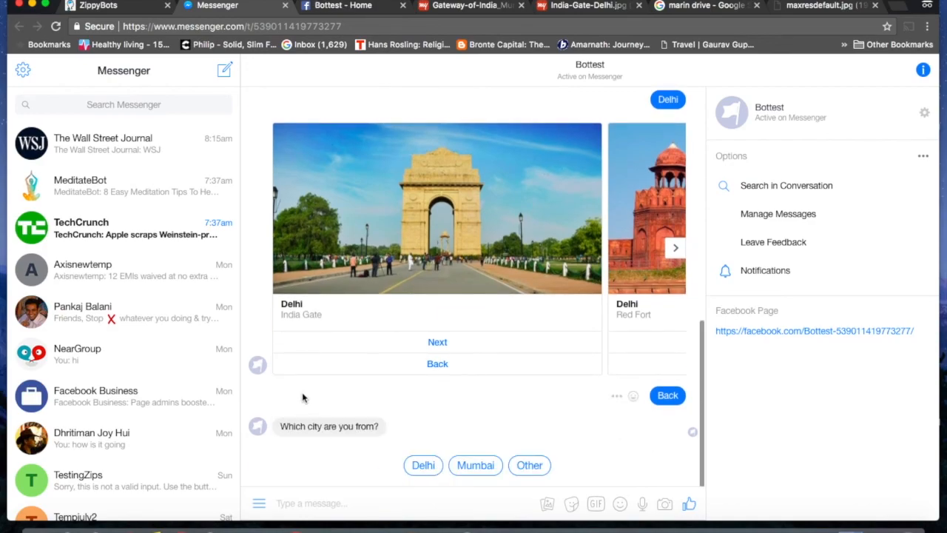
{"action": "left_click", "coordinate": [475, 468]}
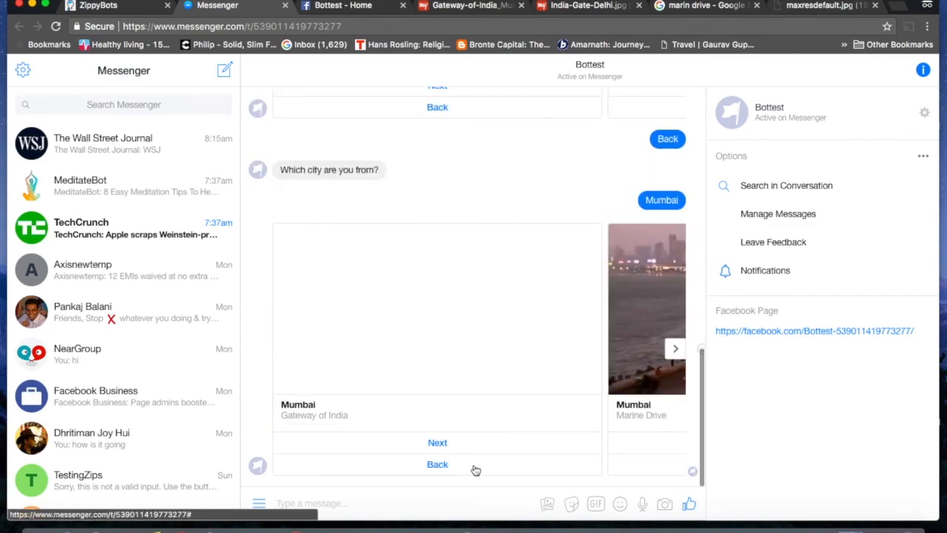
{"action": "left_click", "coordinate": [679, 359]}
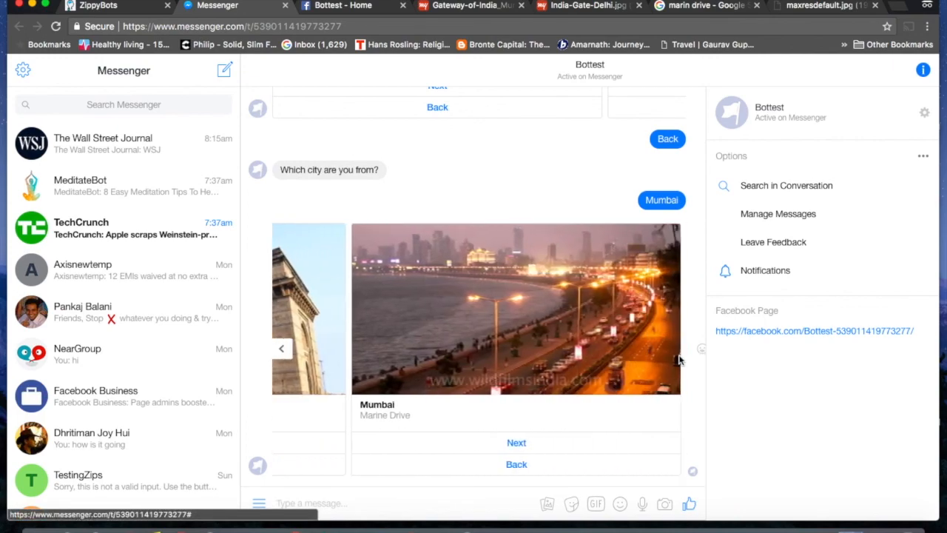
{"action": "left_click", "coordinate": [281, 349]}
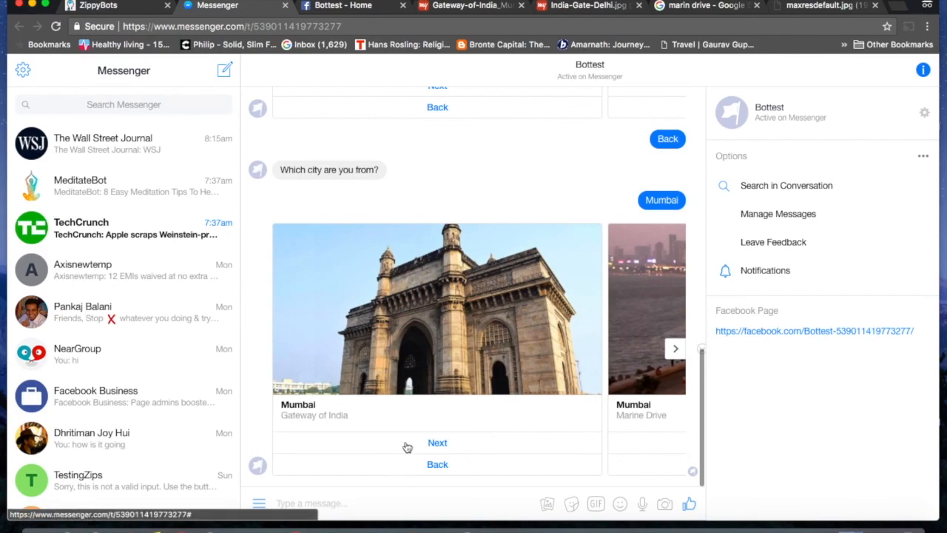
{"action": "left_click", "coordinate": [438, 442]}
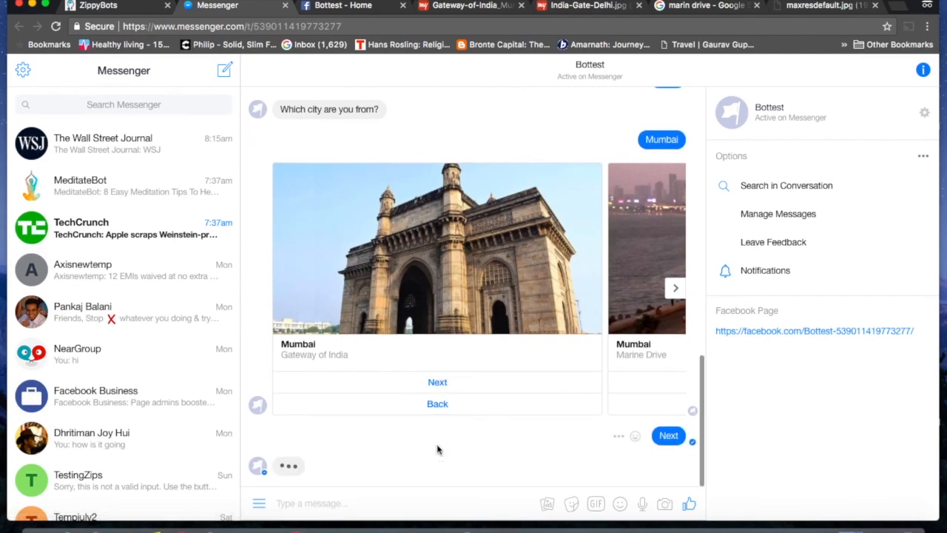